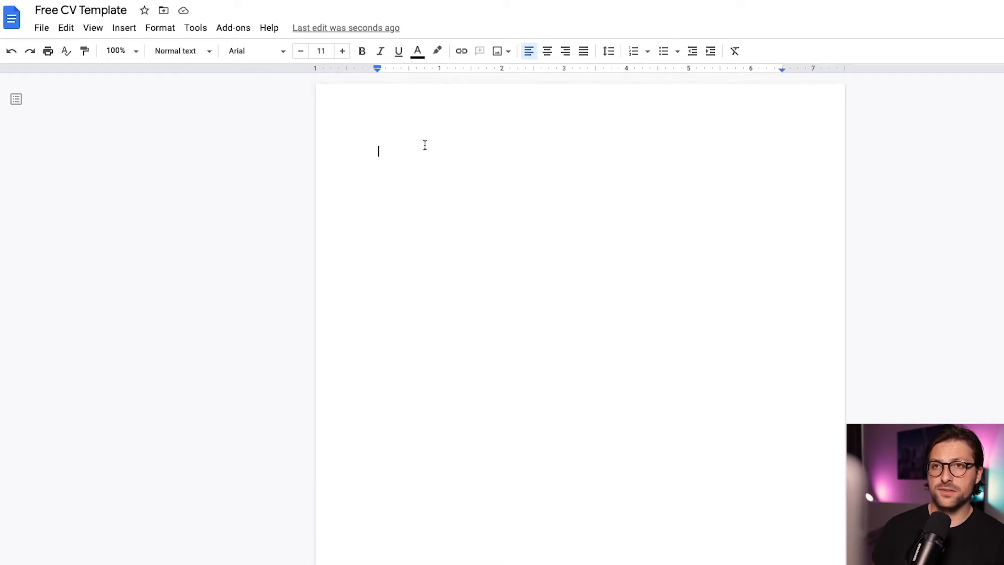
Set the whole document's page margins to 0.1 inch at the top and 0.5 inch at the bottom, left and right.
{"action": "left_click", "coordinate": [42, 28]}
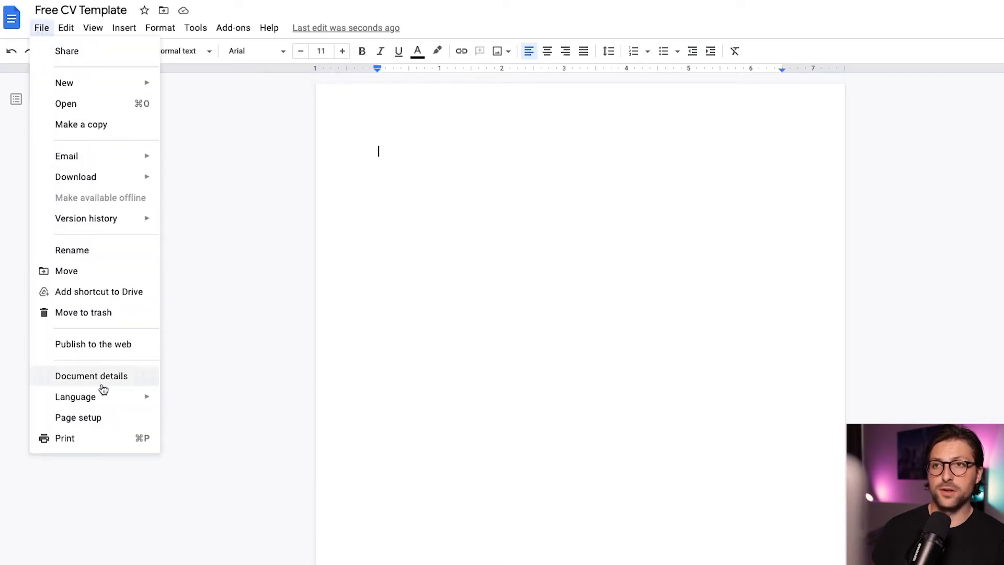
{"action": "left_click", "coordinate": [102, 417]}
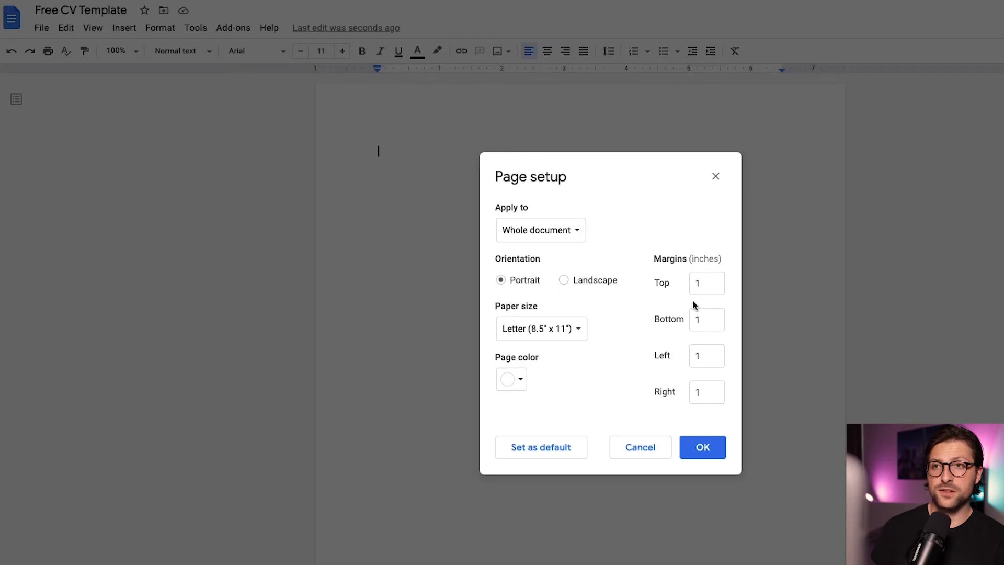
{"action": "left_click", "coordinate": [711, 283]}
{"action": "key", "text": "Tab"}
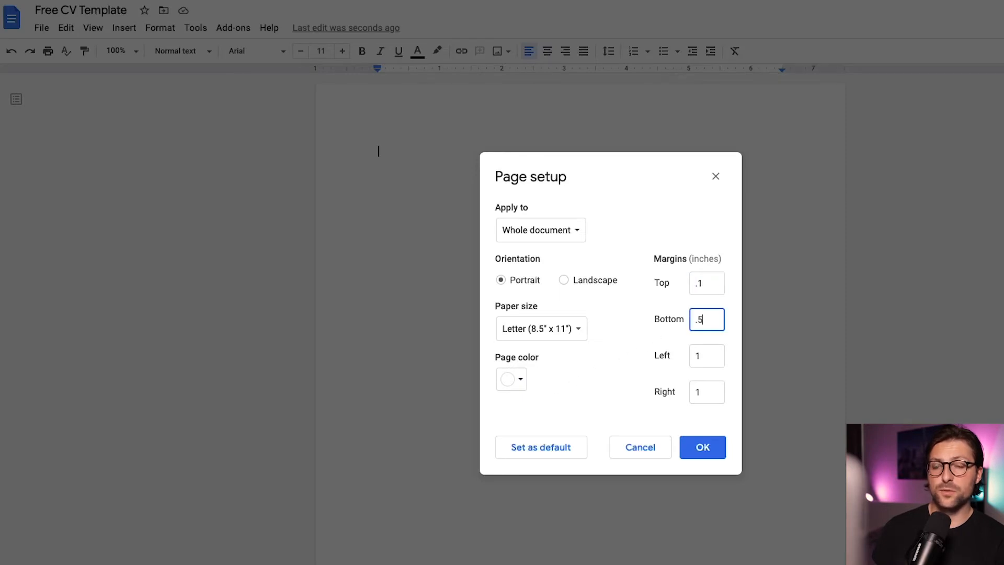
{"action": "key", "text": "Tab"}
{"action": "key", "text": "Tab"}
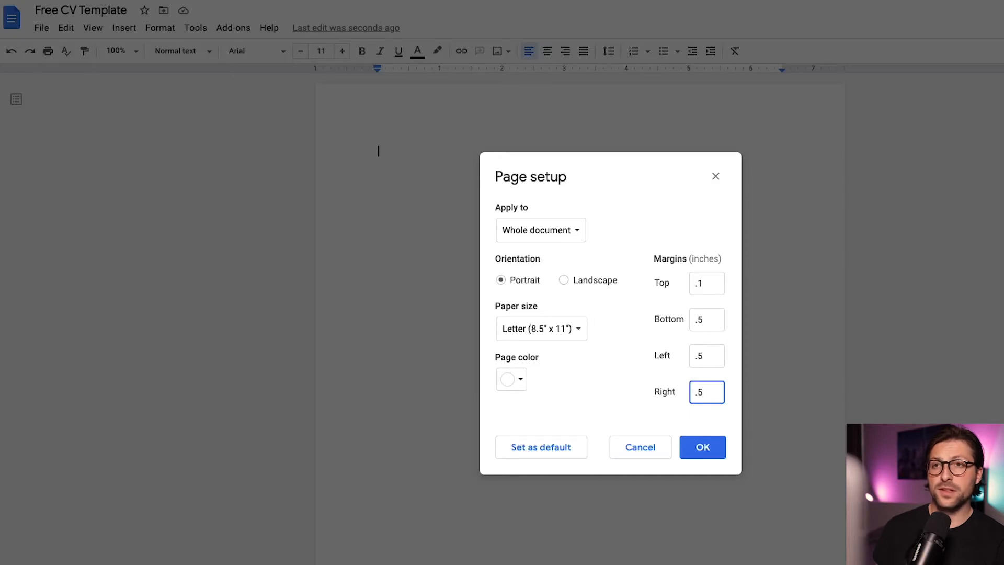
{"action": "left_click", "coordinate": [701, 447]}
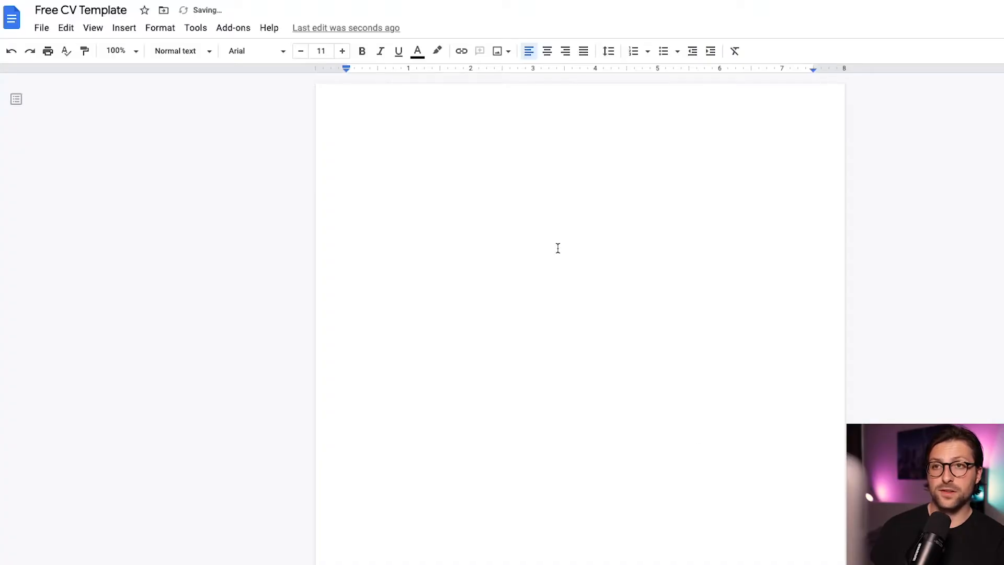
Insert a new drawing and draw a wide text box about 7.5 inches long and 1.5 inches high.
{"action": "left_click", "coordinate": [125, 28]}
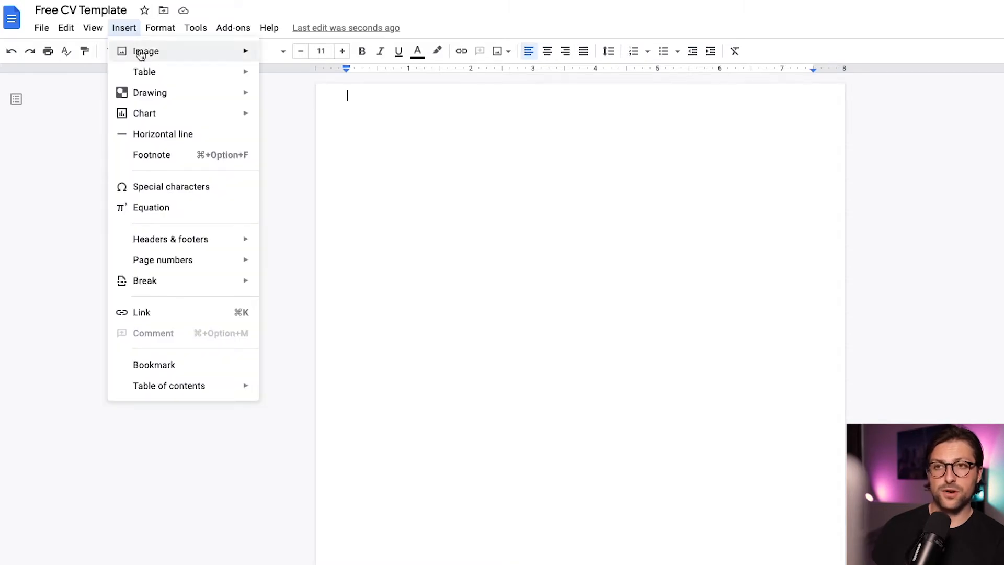
{"action": "mouse_move", "coordinate": [168, 95]}
{"action": "left_click", "coordinate": [270, 95]}
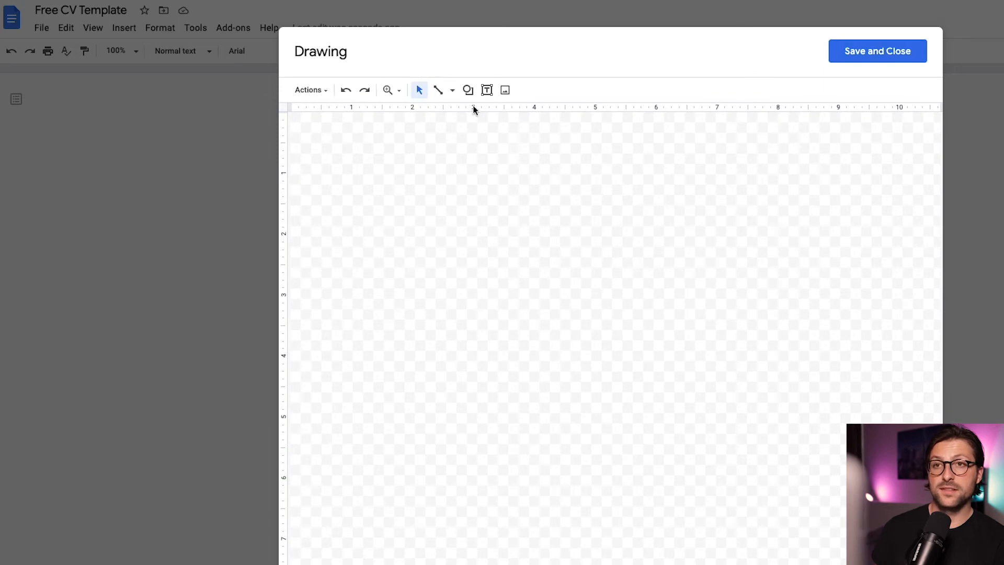
{"action": "left_click", "coordinate": [487, 91]}
{"action": "left_click_drag", "start_coordinate": [403, 176], "coordinate": [864, 265]}
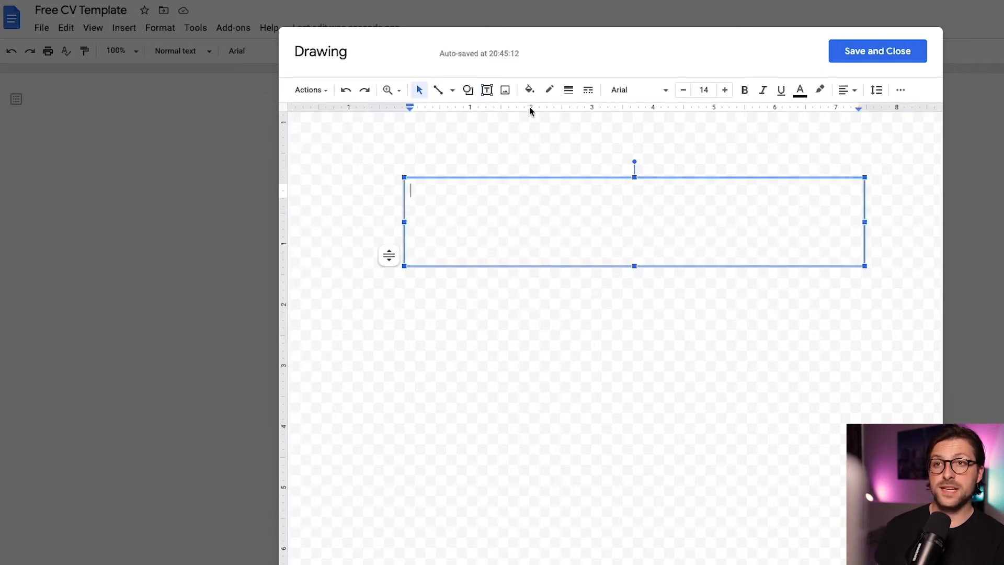
Start a custom linear gradient fill for the text box and set its angle to 180°.
{"action": "left_click", "coordinate": [529, 90]}
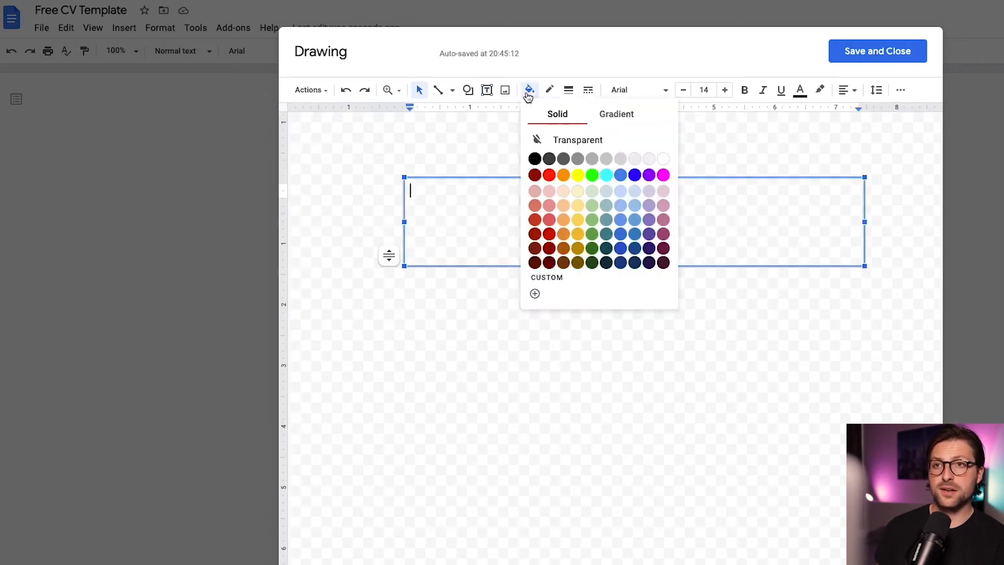
{"action": "left_click", "coordinate": [627, 122]}
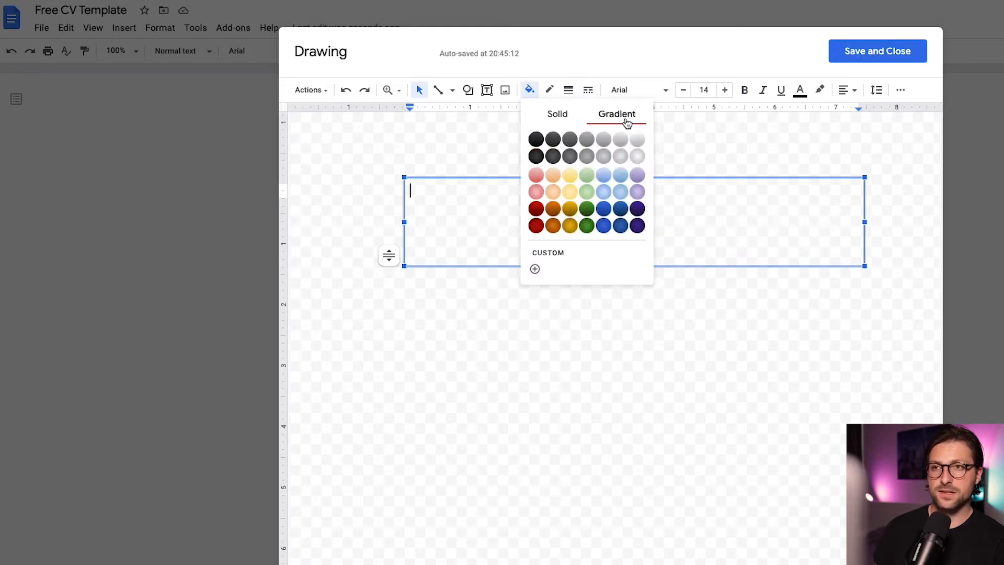
{"action": "left_click", "coordinate": [578, 253]}
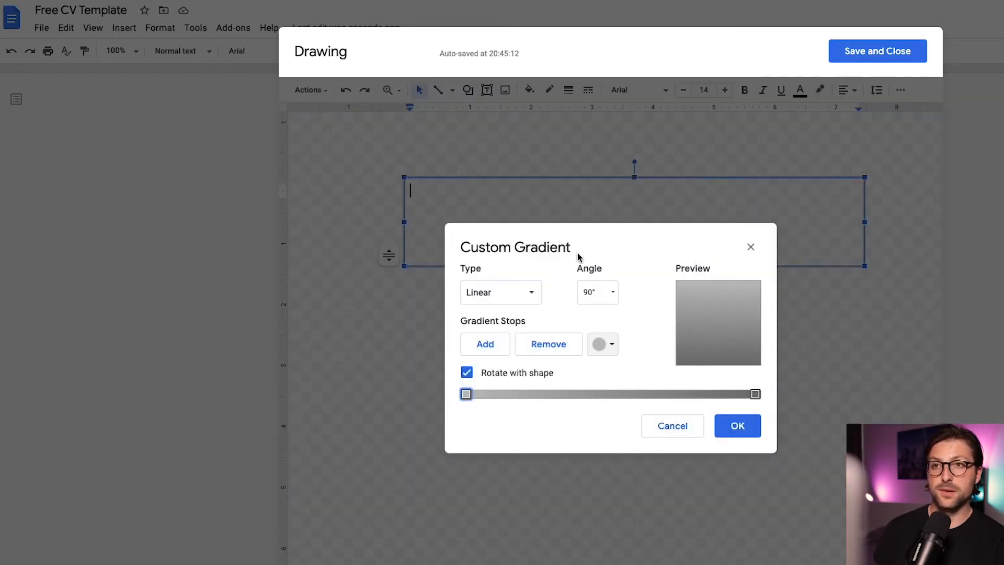
{"action": "left_click", "coordinate": [611, 292]}
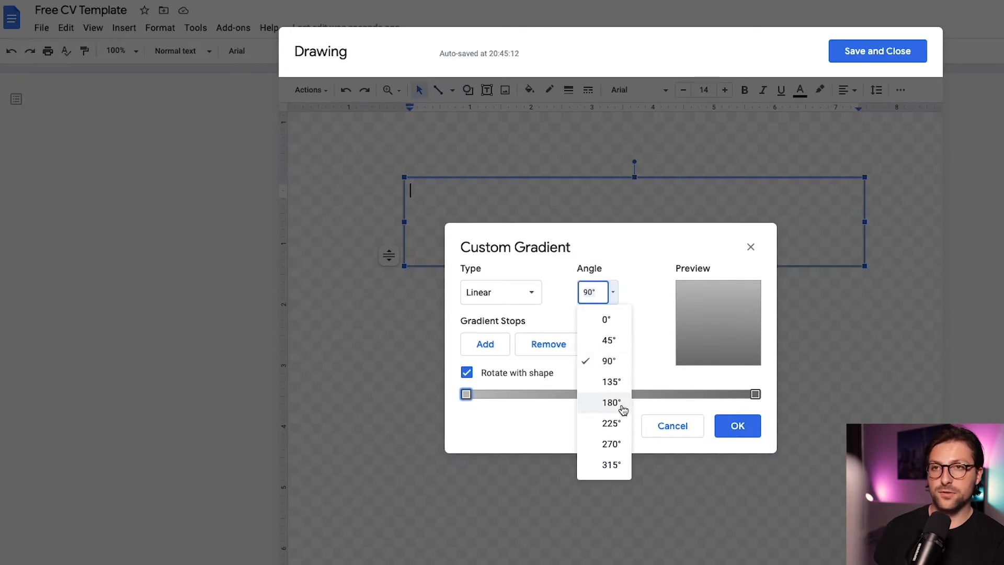
{"action": "left_click", "coordinate": [611, 402]}
Try an orange stop in the middle of the custom gradient and remove it.
{"action": "left_click", "coordinate": [495, 345]}
{"action": "left_click", "coordinate": [616, 354]}
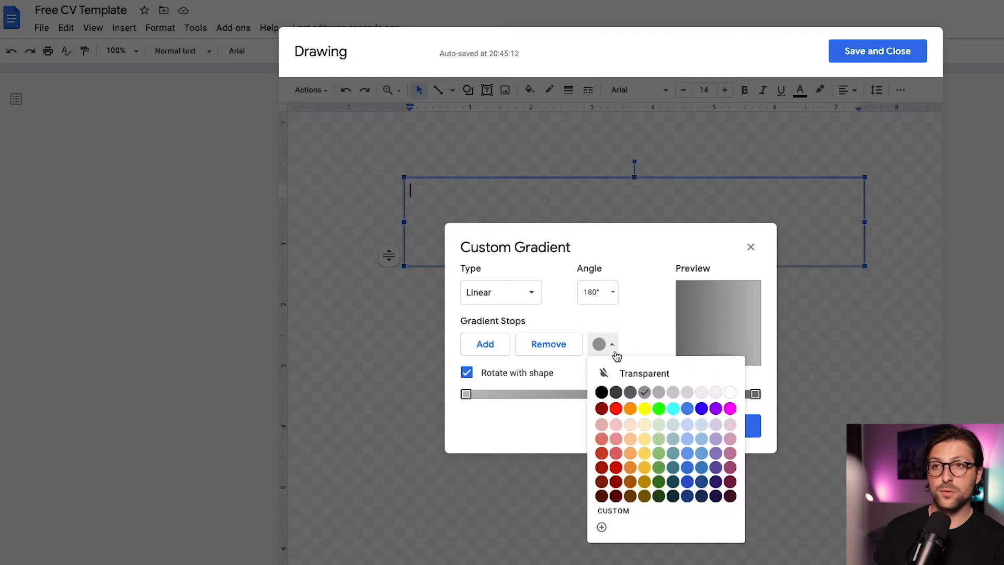
{"action": "left_click", "coordinate": [632, 408]}
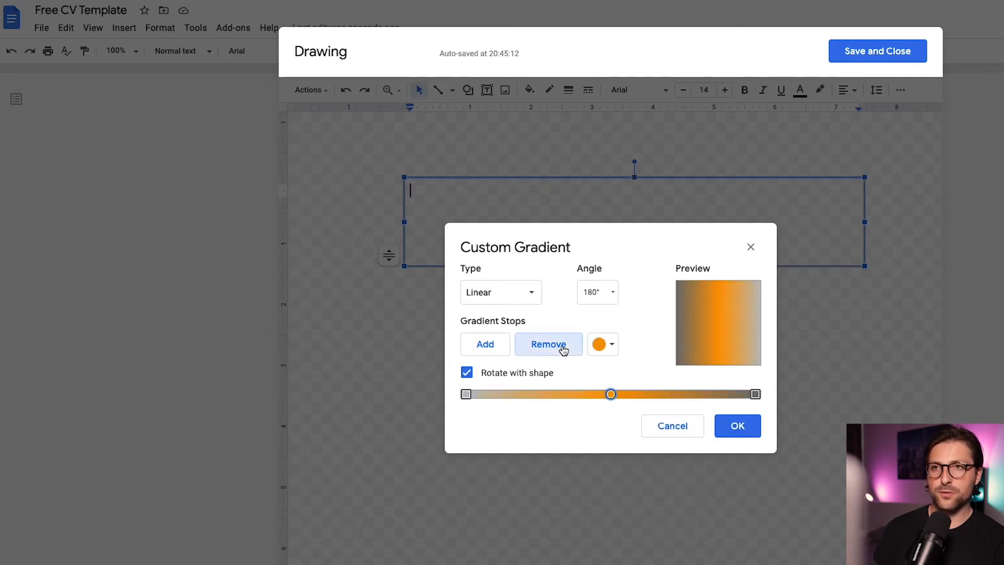
{"action": "left_click", "coordinate": [562, 349]}
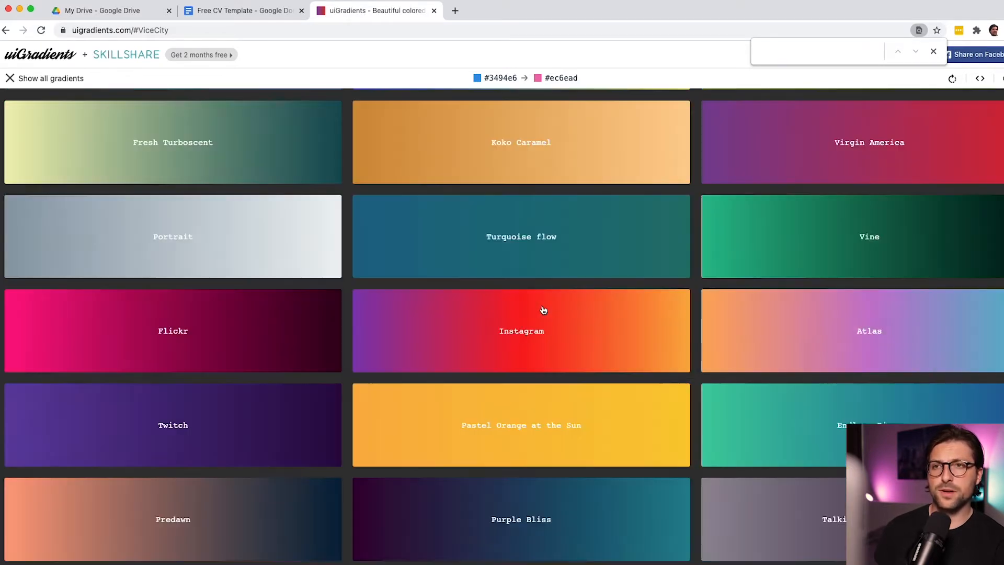
Search the uiGradients page for the instagram, twitch and netflix gradients.
{"action": "type", "text": "instagram"}
{"action": "key", "text": "super+BackSpace"}
{"action": "type", "text": "twitch"}
{"action": "key", "text": "super+BackSpace"}
{"action": "type", "text": "netflix"}
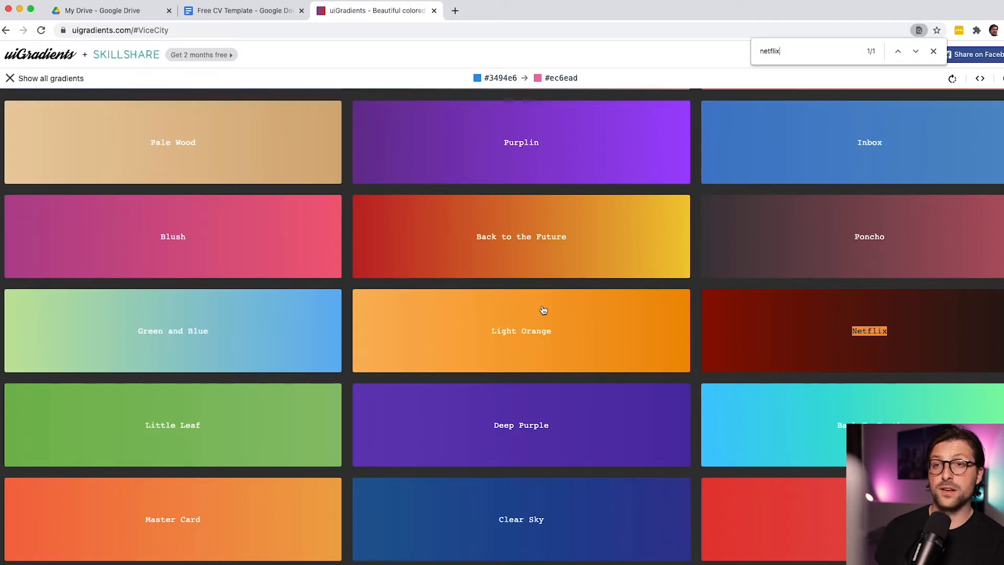
Find the Vice City gradient, open it and copy its blue color code #3494e6.
{"action": "key", "text": "super+BackSpace"}
{"action": "type", "text": "vice city"}
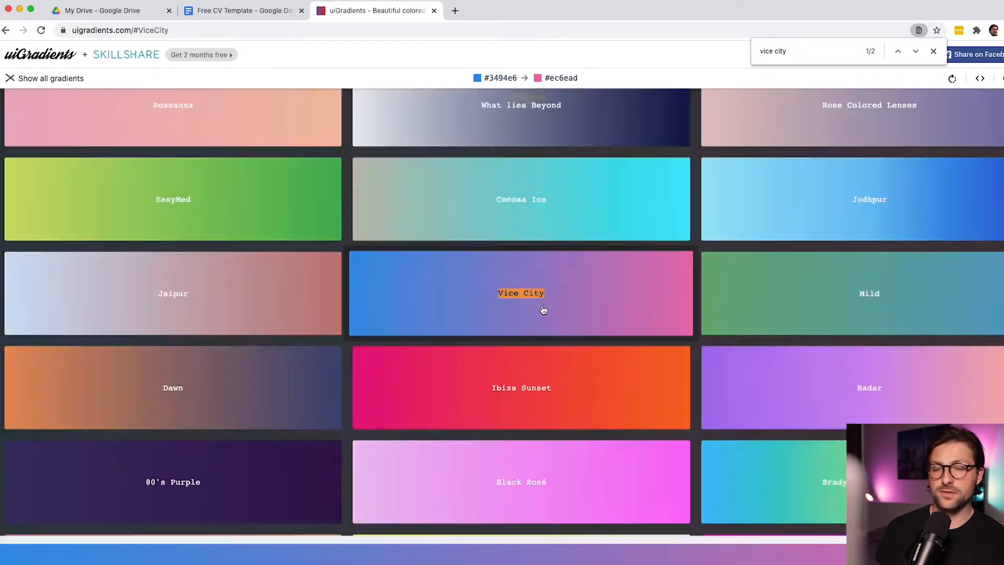
{"action": "left_click", "coordinate": [543, 310]}
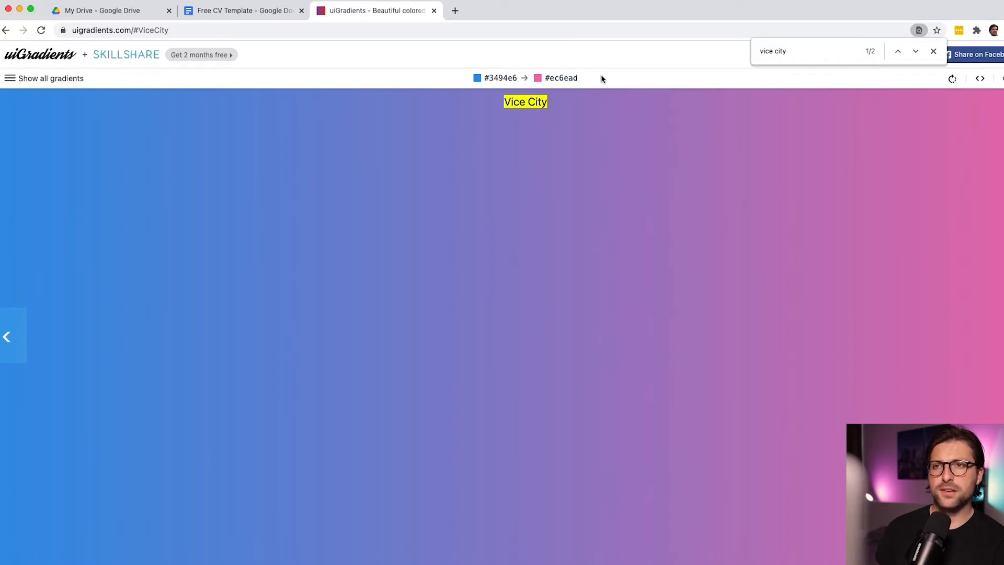
{"action": "left_click", "coordinate": [479, 81]}
Switch back to the Google Docs drawing, set the custom gradient's end stop to #3494e6 and apply the fill.
{"action": "key", "text": "ctrl+shift+Tab"}
{"action": "left_click", "coordinate": [649, 379]}
{"action": "left_click", "coordinate": [521, 340]}
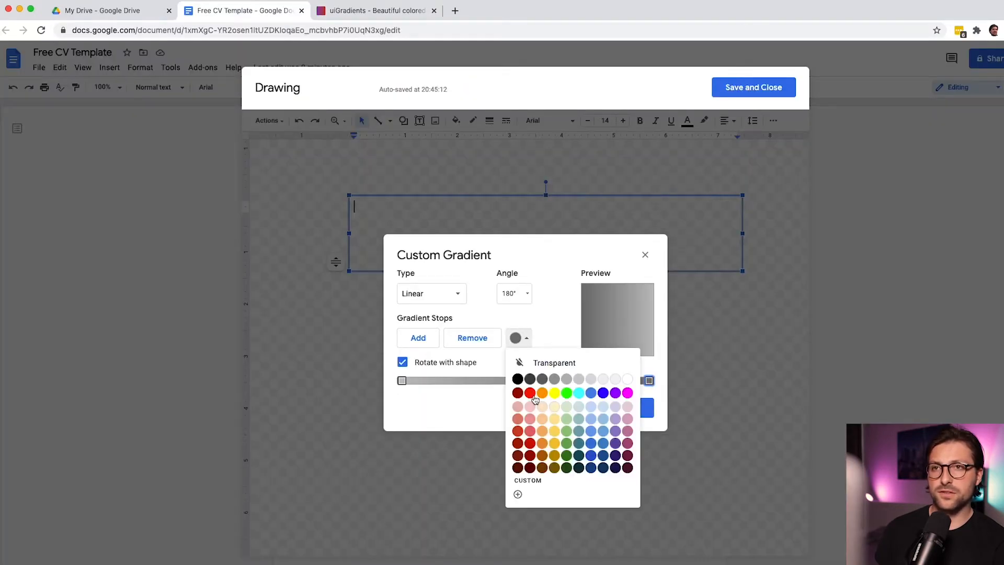
{"action": "left_click", "coordinate": [539, 488]}
{"action": "type", "text": "#3494e6"}
{"action": "left_click", "coordinate": [707, 429]}
{"action": "left_click", "coordinate": [635, 406]}
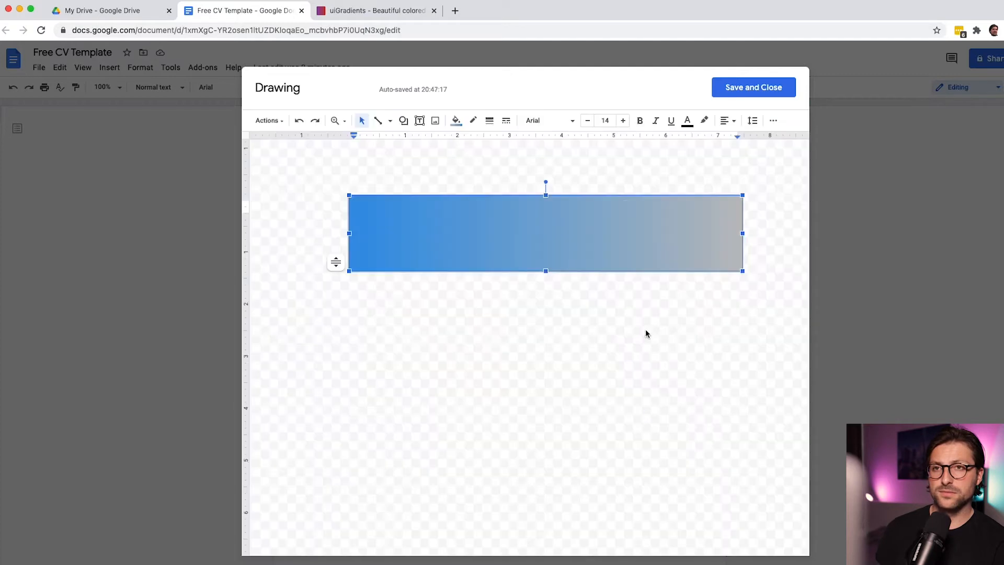
Copy Vice City's pink code from uiGradients and set the first gradient stop of the Google Docs text box to #ec6ead.
{"action": "left_click", "coordinate": [413, 17]}
{"action": "left_click", "coordinate": [562, 79]}
{"action": "left_click", "coordinate": [292, 13]}
{"action": "left_click", "coordinate": [456, 120]}
{"action": "left_click", "coordinate": [475, 274]}
{"action": "left_click", "coordinate": [402, 380]}
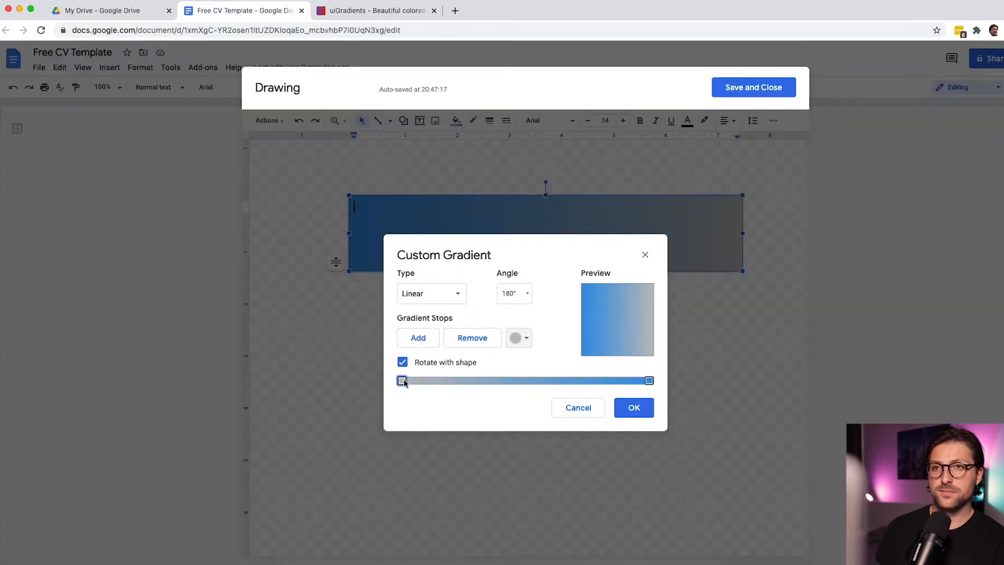
{"action": "left_click", "coordinate": [528, 340]}
{"action": "left_click", "coordinate": [530, 494]}
{"action": "type", "text": "#ec6ead"}
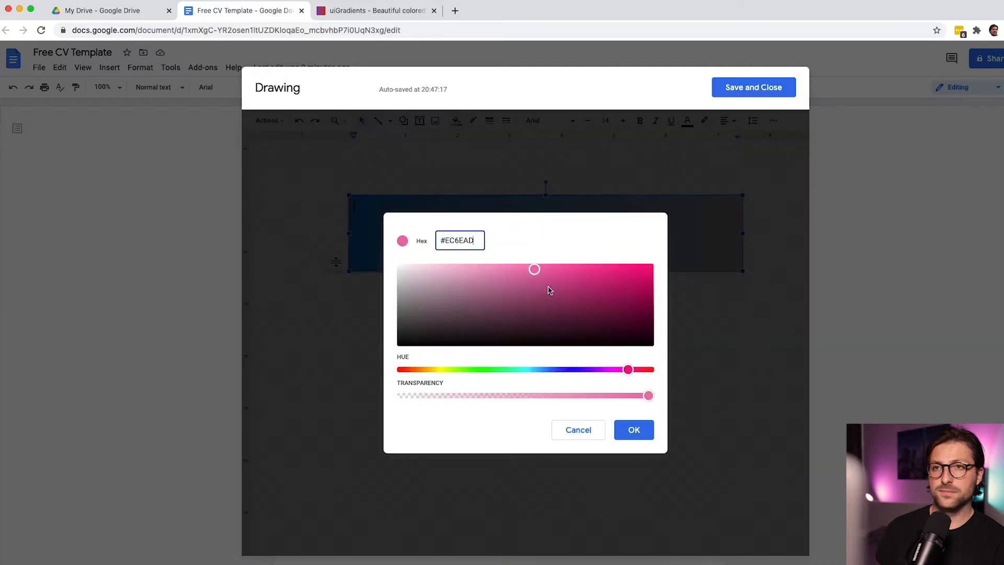
{"action": "left_click", "coordinate": [633, 429]}
{"action": "left_click", "coordinate": [634, 407]}
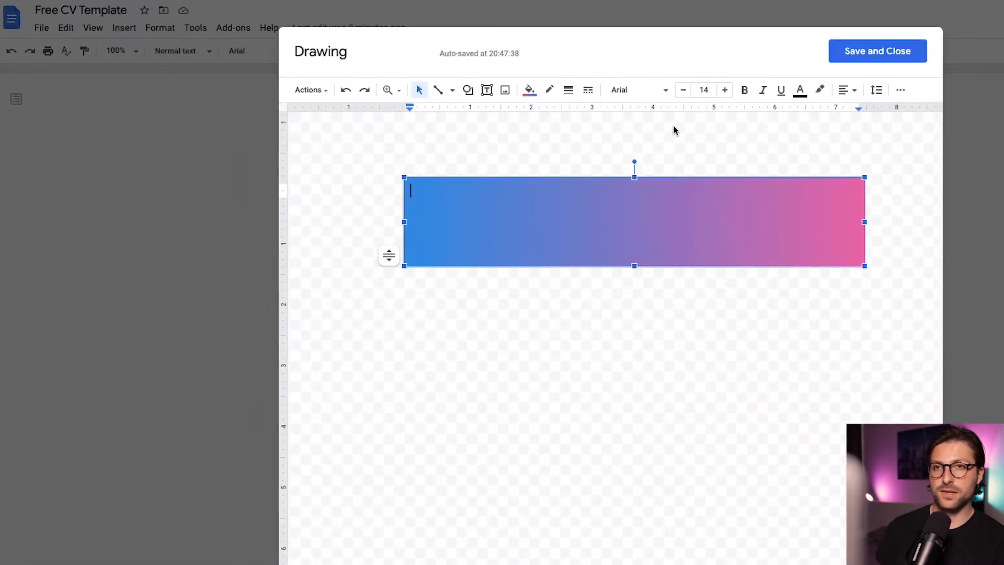
Make the gradient text box's border transparent.
{"action": "left_click", "coordinate": [549, 89]}
{"action": "left_click", "coordinate": [554, 134]}
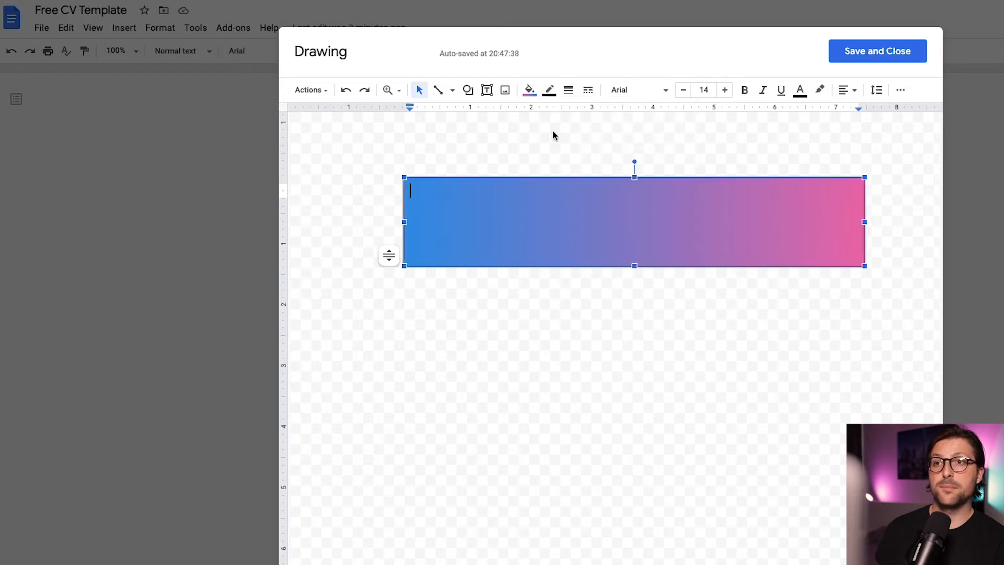
{"action": "left_click", "coordinate": [553, 135]}
{"action": "left_click", "coordinate": [552, 196]}
{"action": "left_click", "coordinate": [549, 89]}
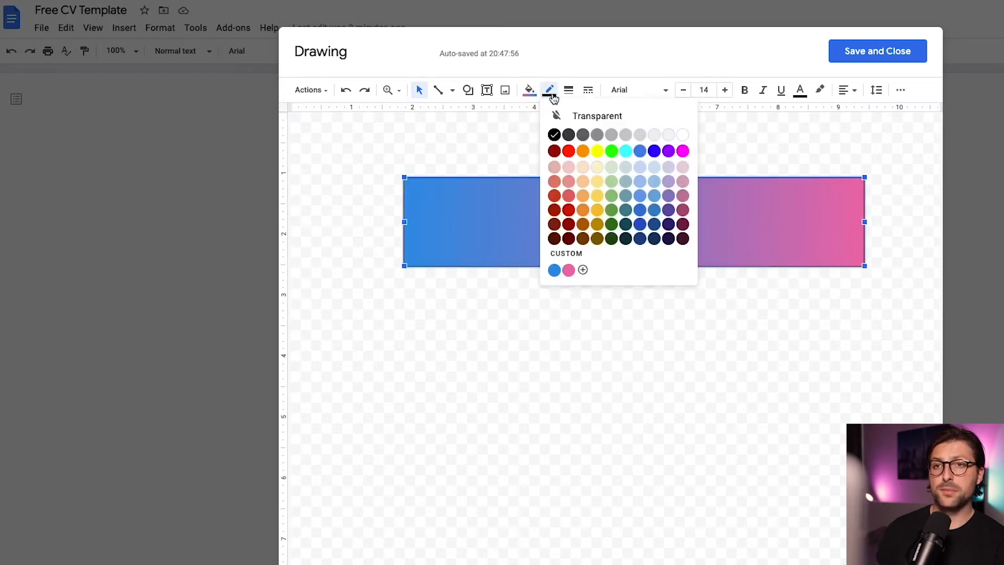
{"action": "left_click", "coordinate": [595, 115]}
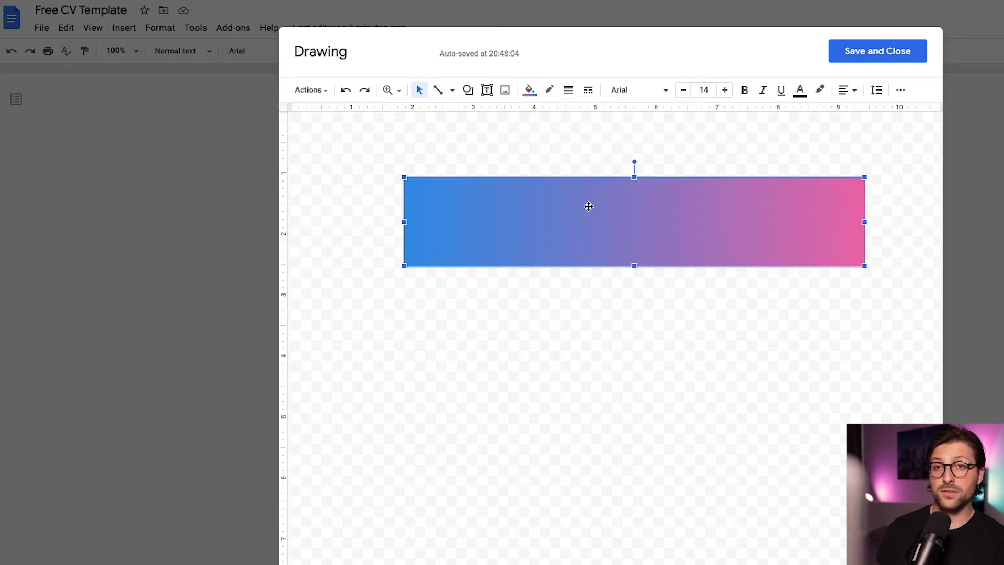
Try the sample text "wefi" in the gradient text box and delete it.
{"action": "type", "text": "wefi"}
{"action": "key", "text": "BackSpace"}
{"action": "key", "text": "BackSpace"}
{"action": "key", "text": "BackSpace"}
{"action": "key", "text": "BackSpace"}
Set the text color to white and enter the placeholder "Name Surname" in the gradient text box.
{"action": "left_click", "coordinate": [800, 89]}
{"action": "left_click", "coordinate": [796, 112]}
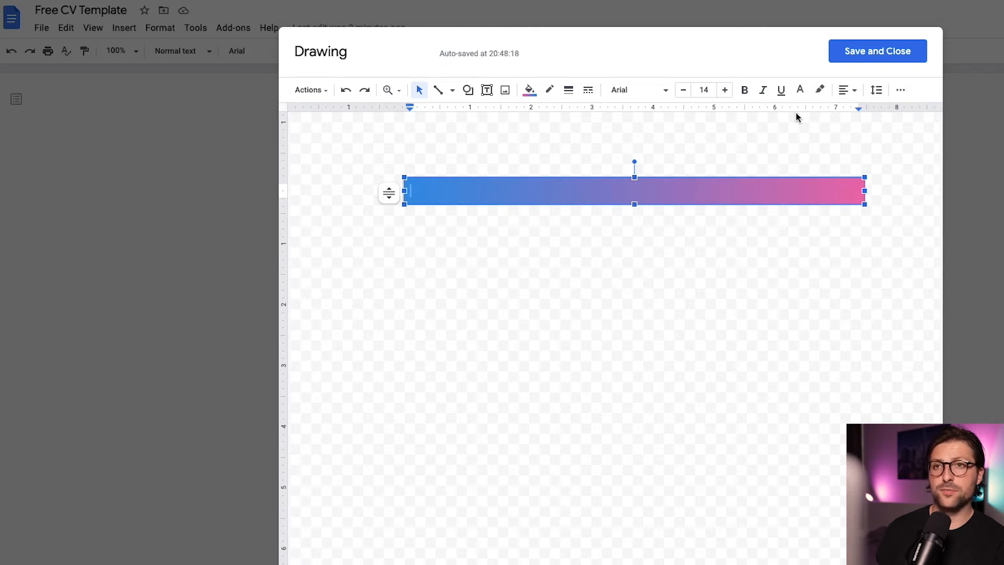
{"action": "type", "text": "Name Surname"}
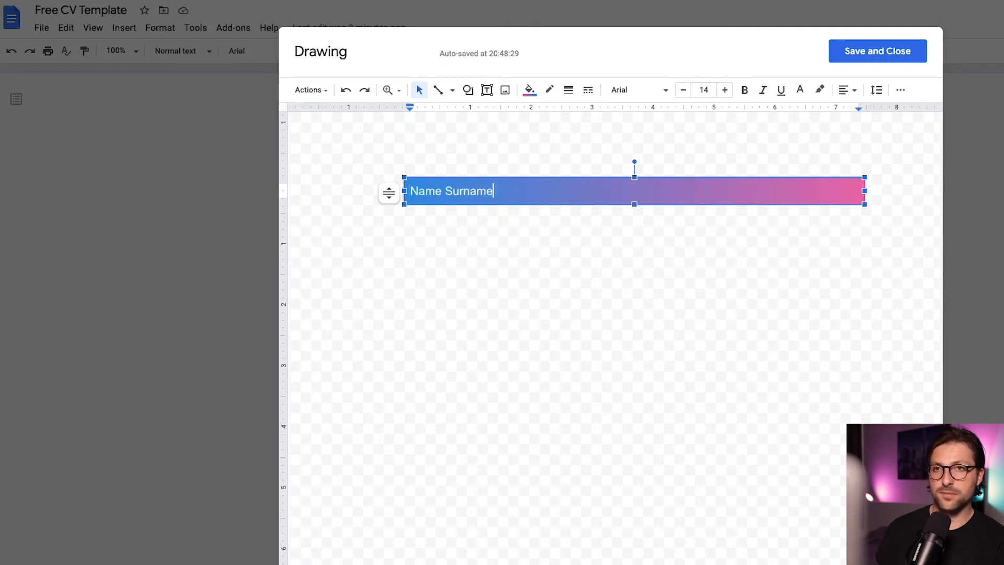
Center the "Name Surname" text, set its font size to 24 and make it bold.
{"action": "key", "text": "ctrl+a"}
{"action": "left_click", "coordinate": [847, 90]}
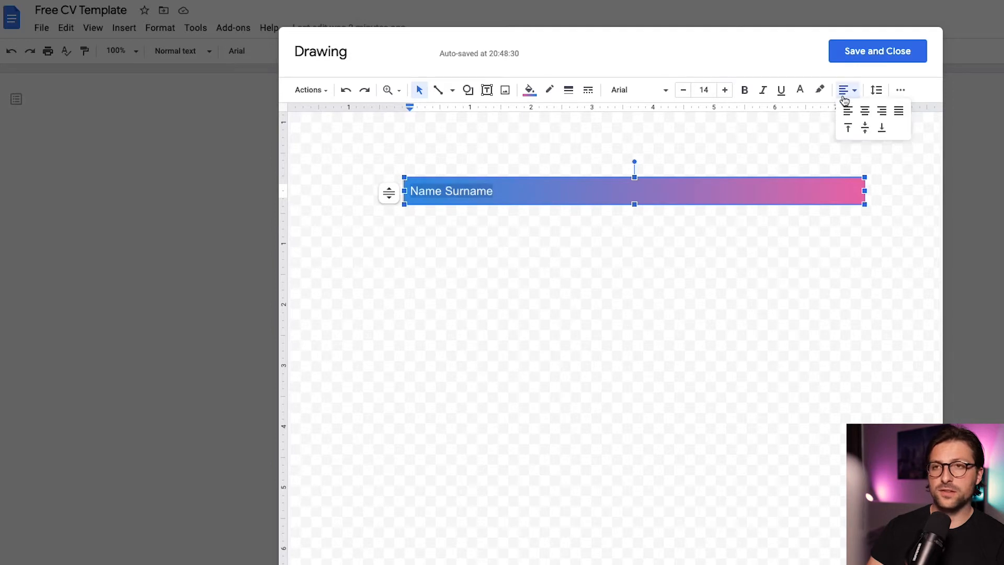
{"action": "left_click", "coordinate": [862, 108]}
{"action": "left_click", "coordinate": [705, 91]}
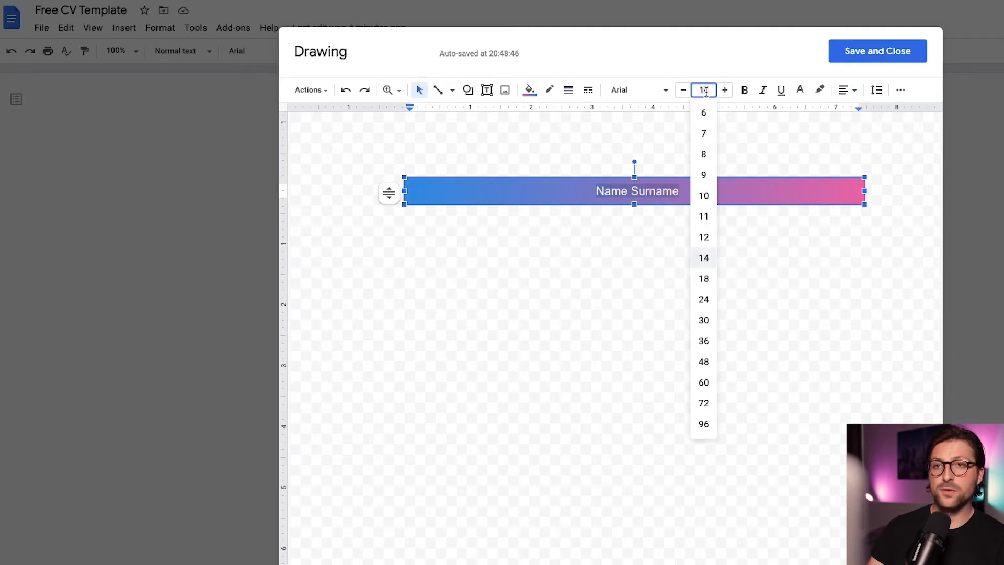
{"action": "key", "text": "Return"}
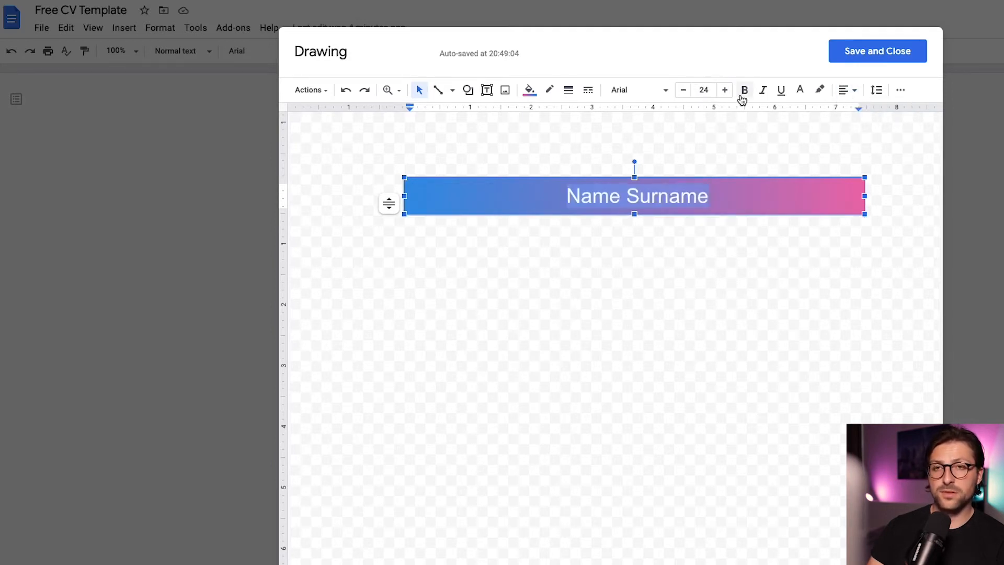
{"action": "left_click", "coordinate": [745, 92]}
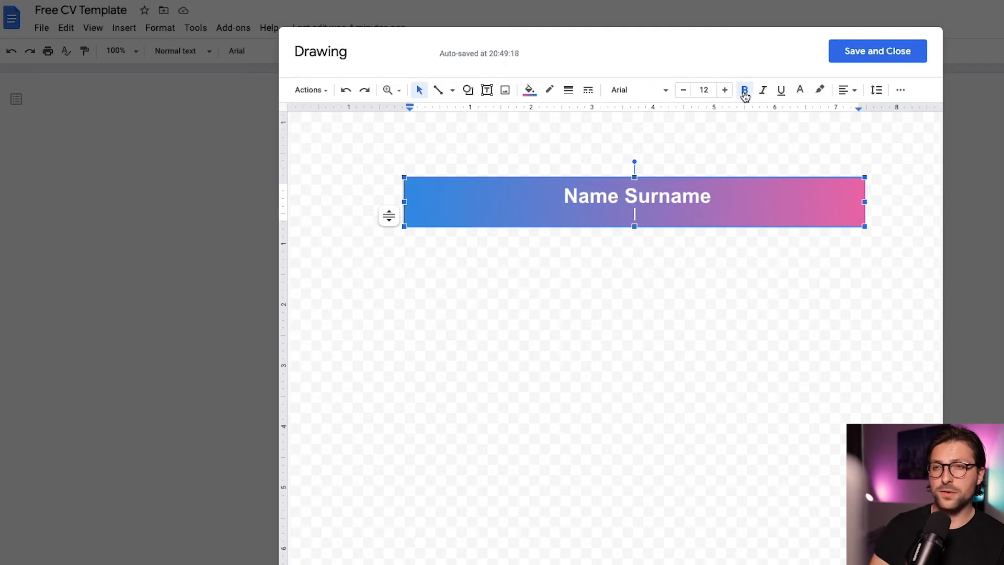
Add a second line in size 12 with "Los Angeles, CA |" and the contact's e-mail, and undo the automatic link formatting.
{"action": "type", "text": "Los Angeles, CA |"}
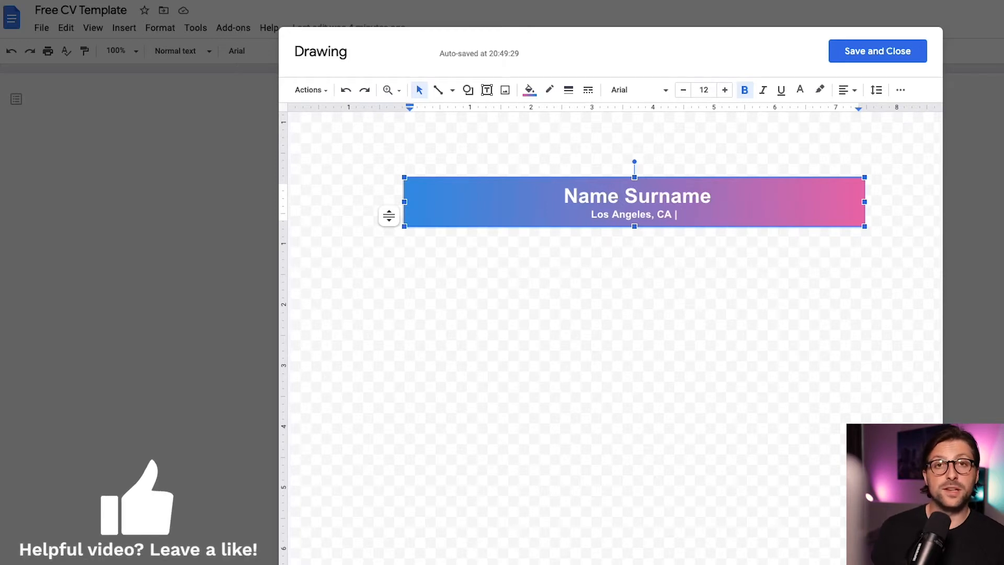
{"action": "type", "text": "namesurname@email.com"}
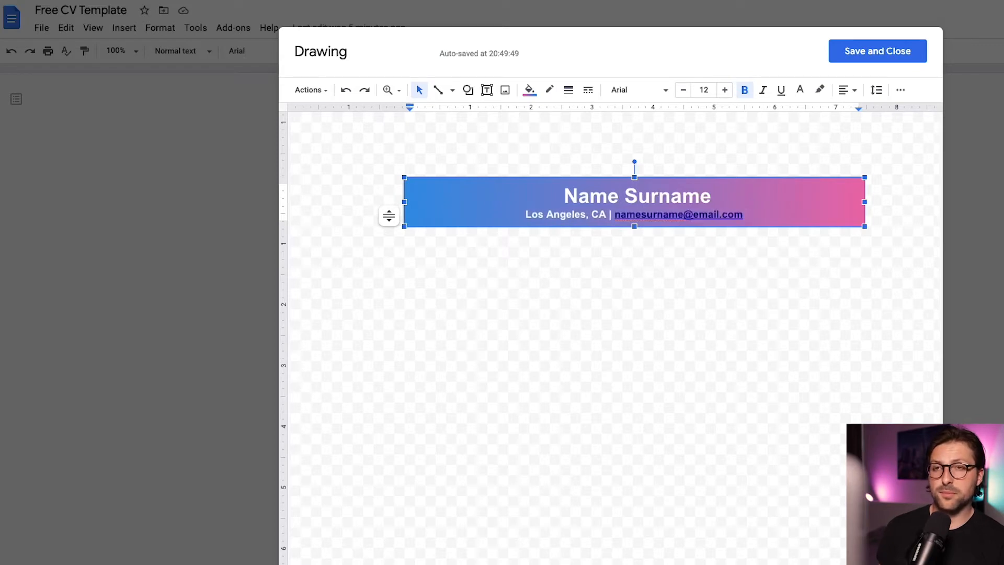
{"action": "key", "text": "ctrl+z"}
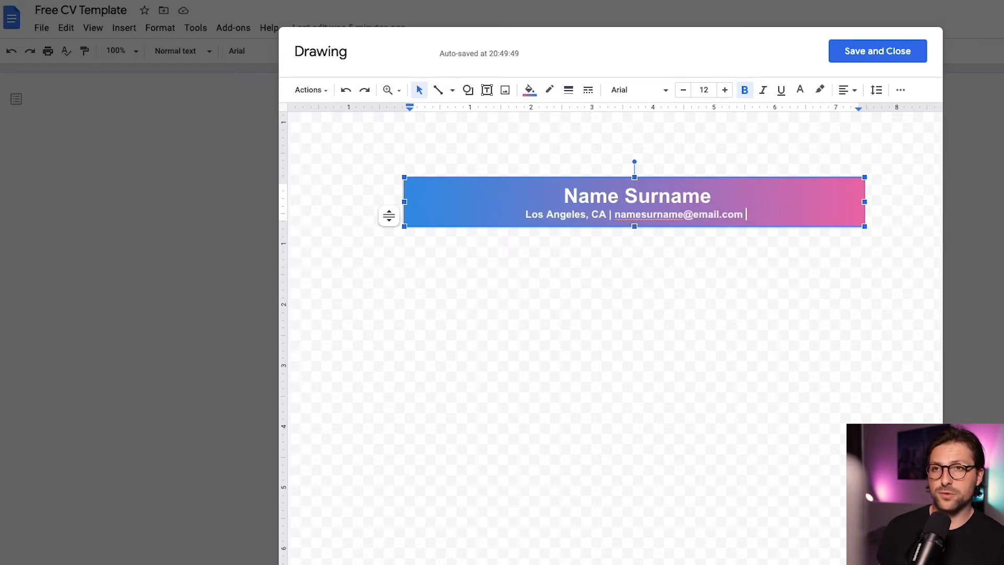
Complete the banner's contact line with a phone number placeholder and "linkedin.com/username", separated by vertical bars, and save the drawing into the document.
{"action": "type", "text": "| +[00"}
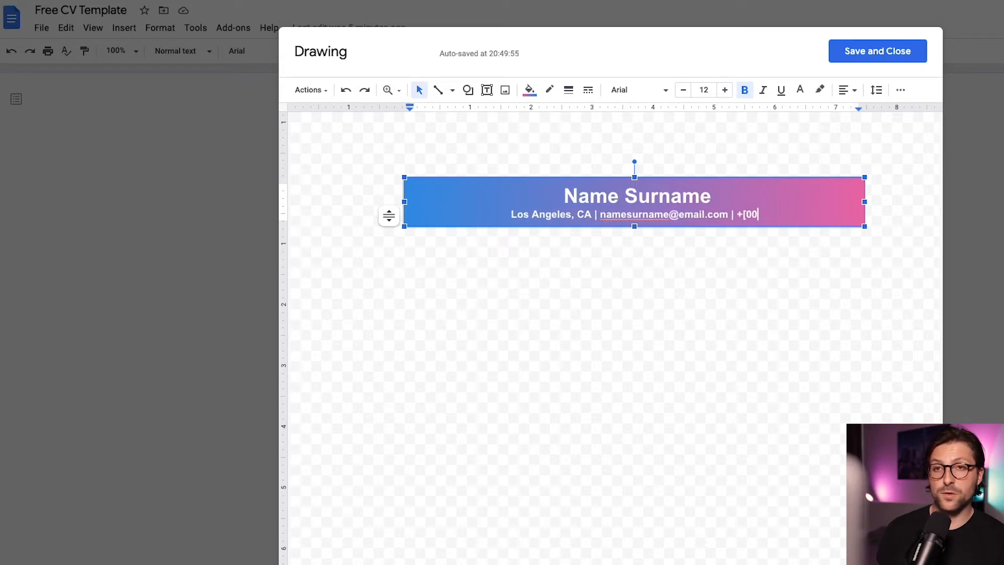
{"action": "type", "text": "0]-000-0000 | "}
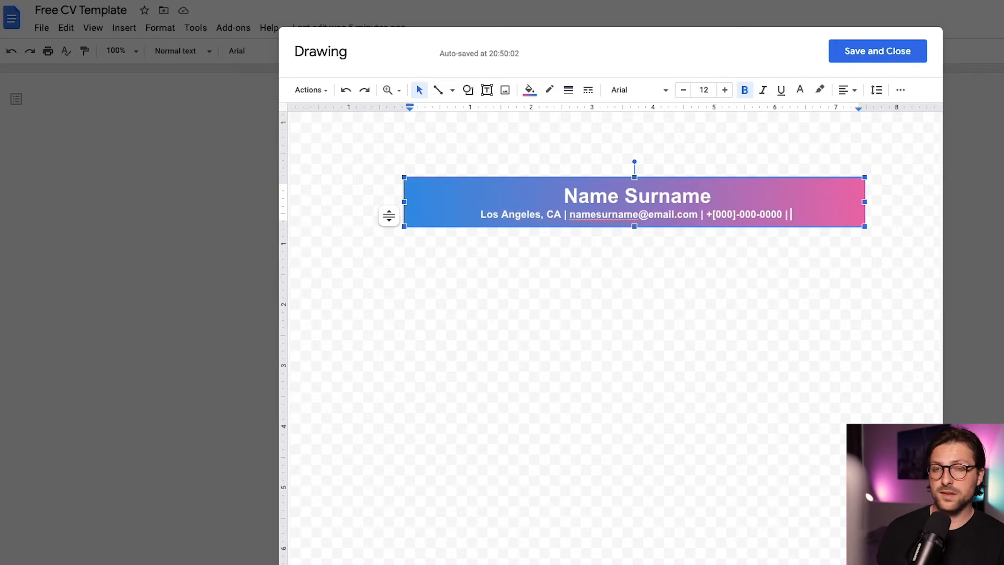
{"action": "type", "text": "linkedin.com/u"}
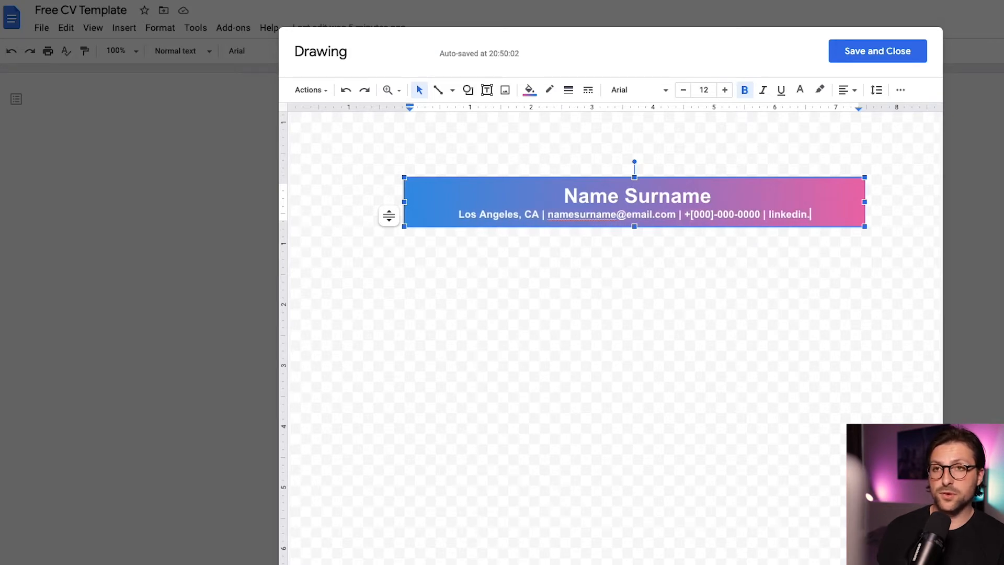
{"action": "type", "text": "sername"}
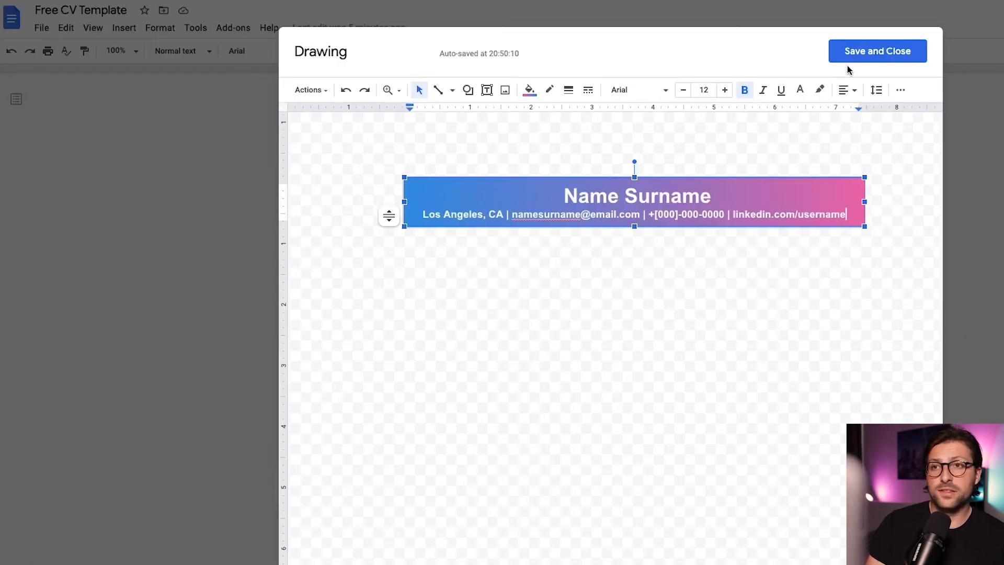
{"action": "left_click", "coordinate": [860, 54]}
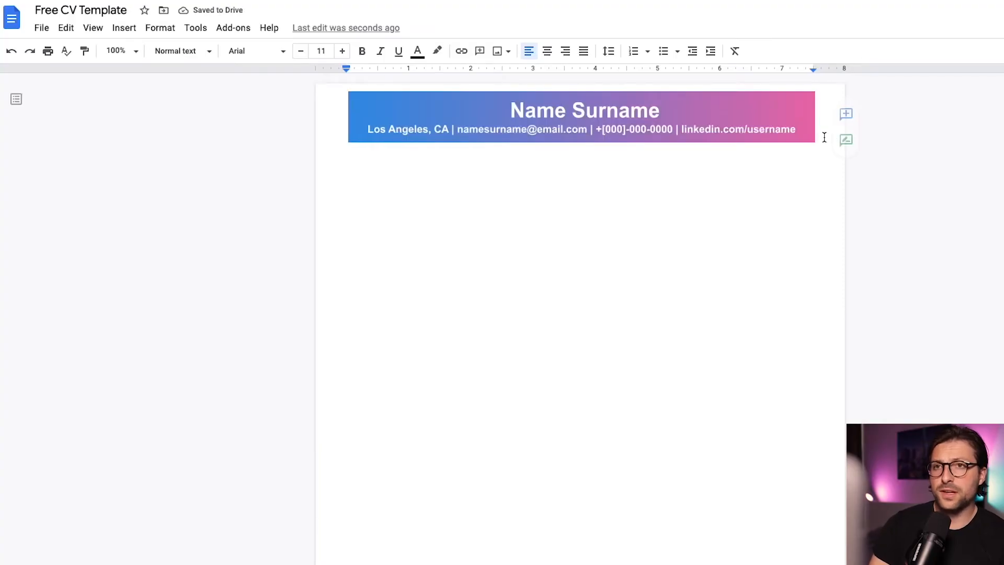
Shift the banner's left indent about 0.25 inch into the page margin and stretch the banner until both side gaps match.
{"action": "left_click", "coordinate": [397, 107]}
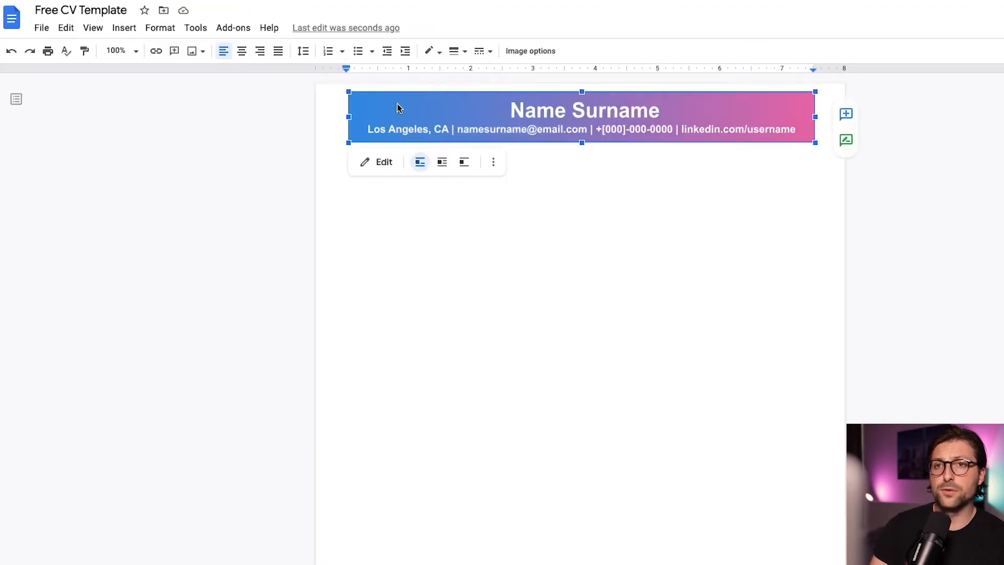
{"action": "left_click_drag", "start_coordinate": [346, 73], "coordinate": [330, 74]}
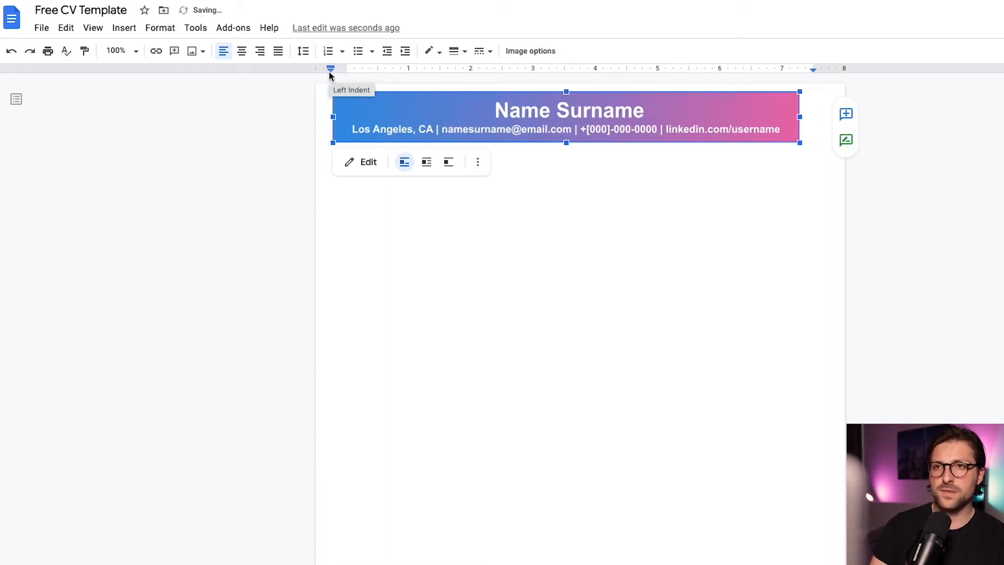
{"action": "left_click_drag", "start_coordinate": [800, 118], "coordinate": [829, 123]}
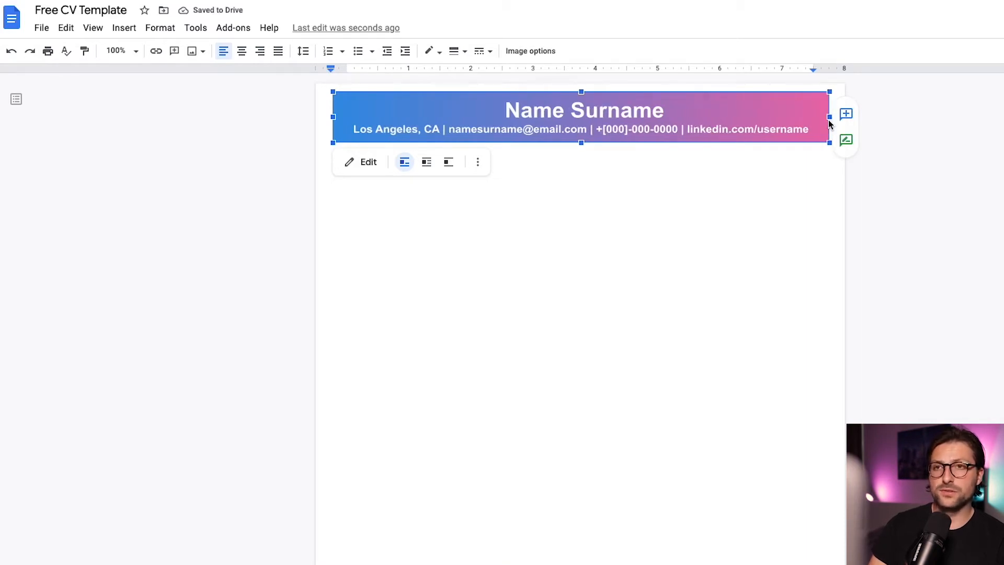
Below the banner, enter the section headings SUMMARY, SKILLS, EXPERIENCE, EDUCATION and PROJECTS on separate lines.
{"action": "left_click", "coordinate": [832, 135]}
{"action": "key", "text": "Return"}
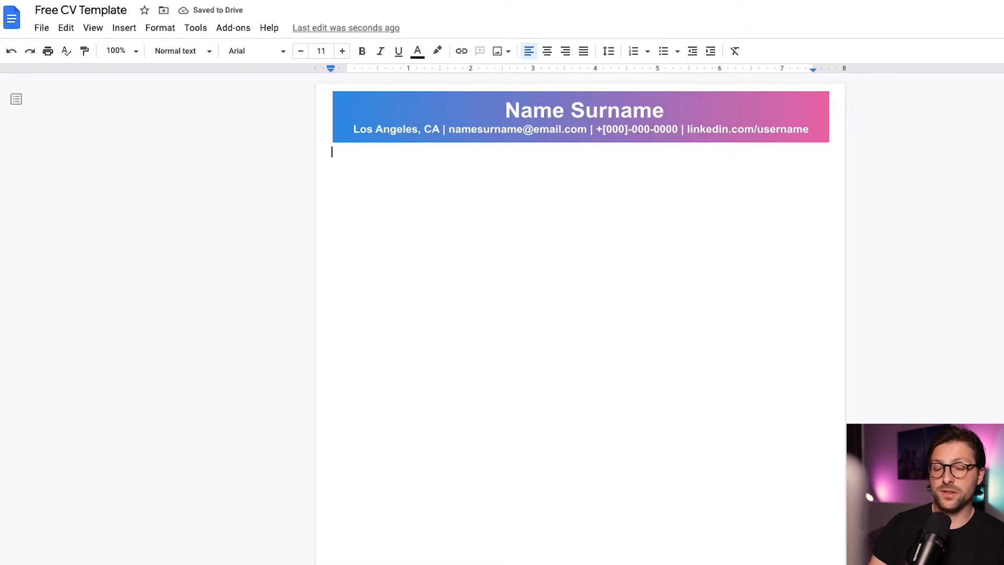
{"action": "type", "text": "SUMMARY"}
{"action": "key", "text": "Return"}
{"action": "type", "text": "SKILLS"}
{"action": "key", "text": "Return"}
{"action": "type", "text": "EXPERIENCE"}
{"action": "key", "text": "Return"}
{"action": "type", "text": "EDUCATION"}
{"action": "key", "text": "Return"}
{"action": "type", "text": "PROJECTS"}
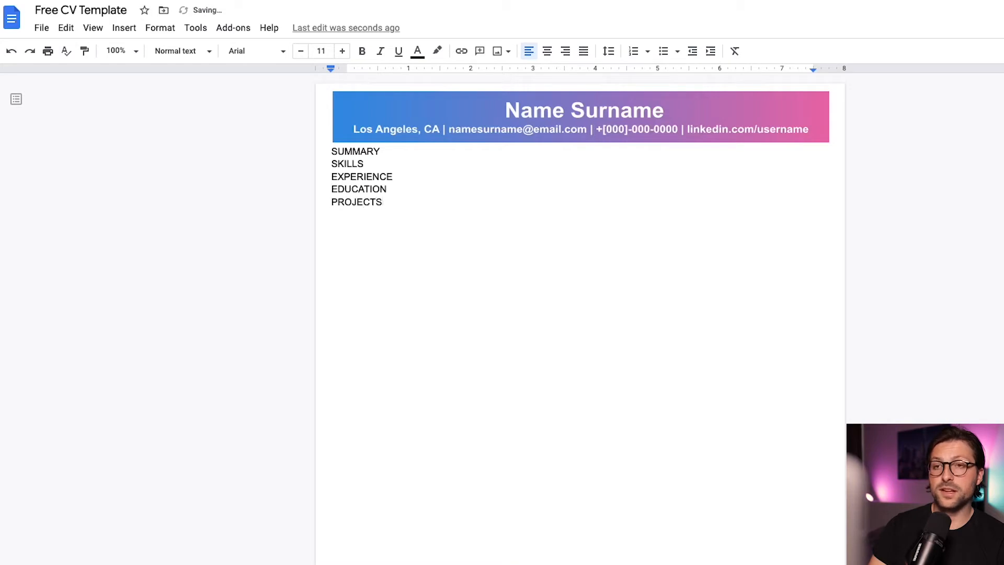
Move the left indent of all five section headings about 0.25 inch inward to the zero mark of the ruler.
{"action": "left_click", "coordinate": [333, 153]}
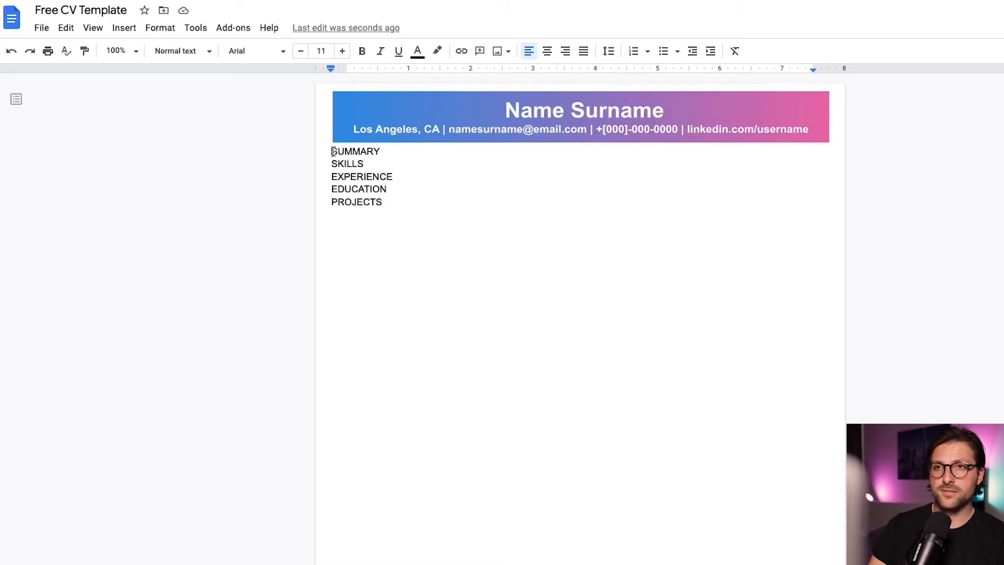
{"action": "left_click_drag", "start_coordinate": [332, 68], "coordinate": [347, 72]}
{"action": "left_click_drag", "start_coordinate": [330, 70], "coordinate": [346, 70]}
{"action": "left_click", "coordinate": [331, 177]}
{"action": "left_click_drag", "start_coordinate": [330, 70], "coordinate": [346, 71]}
{"action": "left_click", "coordinate": [332, 189]}
{"action": "left_click", "coordinate": [331, 202]}
{"action": "left_click_drag", "start_coordinate": [331, 70], "coordinate": [347, 70]}
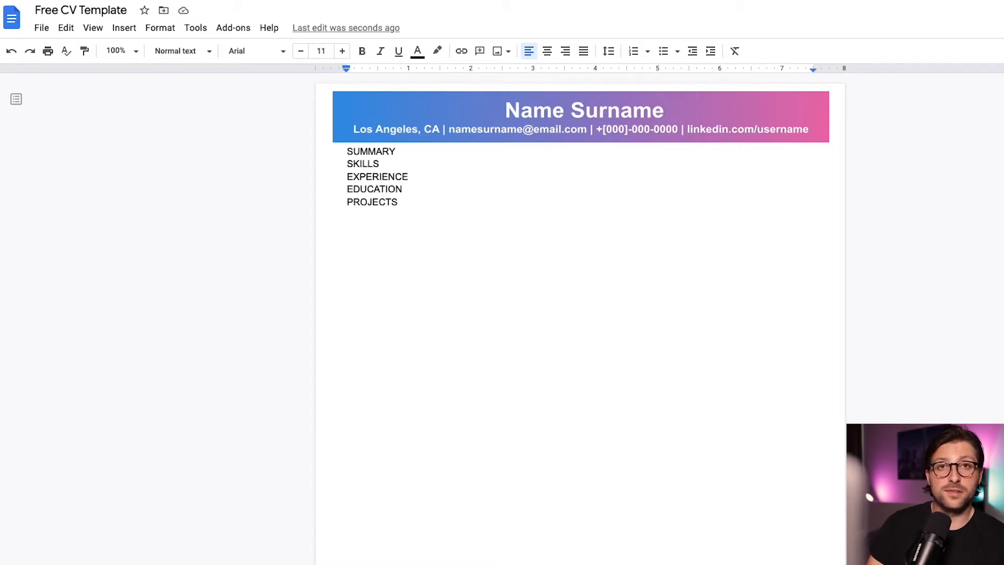
Insert two empty lines between each of the five section headings.
{"action": "key", "text": "Return"}
{"action": "key", "text": "Return"}
{"action": "left_click", "coordinate": [380, 189]}
{"action": "key", "text": "Return"}
{"action": "key", "text": "Return"}
{"action": "key", "text": "Down"}
{"action": "key", "text": "End"}
{"action": "key", "text": "Return"}
{"action": "key", "text": "Return"}
{"action": "key", "text": "Down"}
{"action": "key", "text": "End"}
{"action": "key", "text": "Return"}
{"action": "key", "text": "Return"}
{"action": "key", "text": "Up"}
{"action": "key", "text": "Up"}
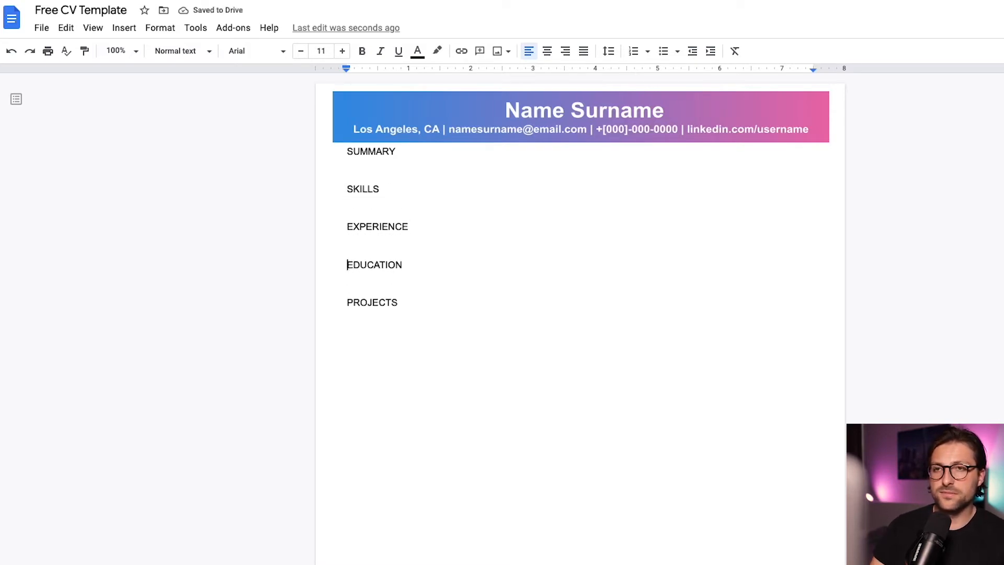
Make the SUMMARY heading bold and center it.
{"action": "key", "text": "Left"}
{"action": "key", "text": "shift+Home"}
{"action": "key", "text": "ctrl+b"}
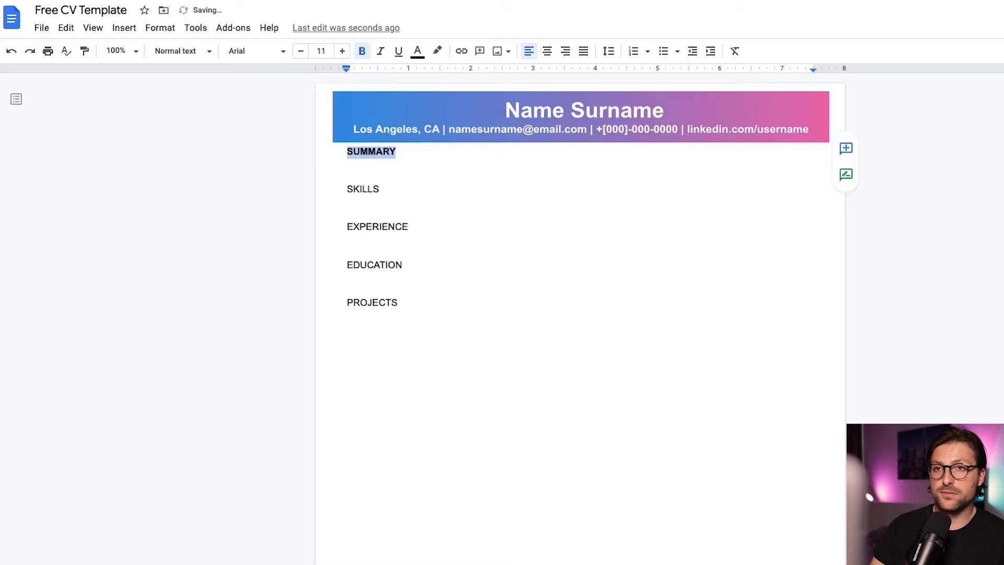
{"action": "left_click", "coordinate": [547, 51]}
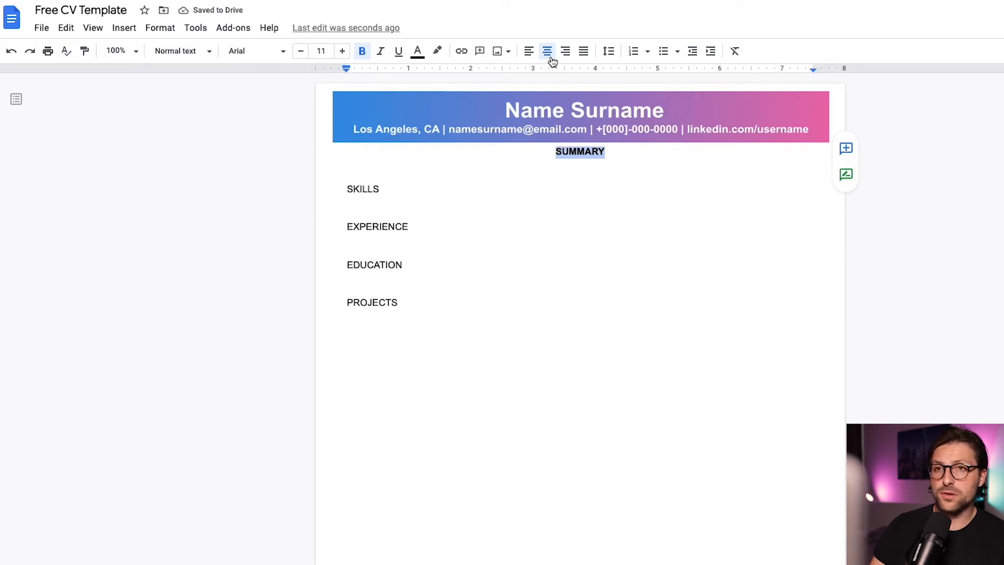
Add a top and a bottom paragraph border to the SUMMARY heading.
{"action": "left_click", "coordinate": [158, 29]}
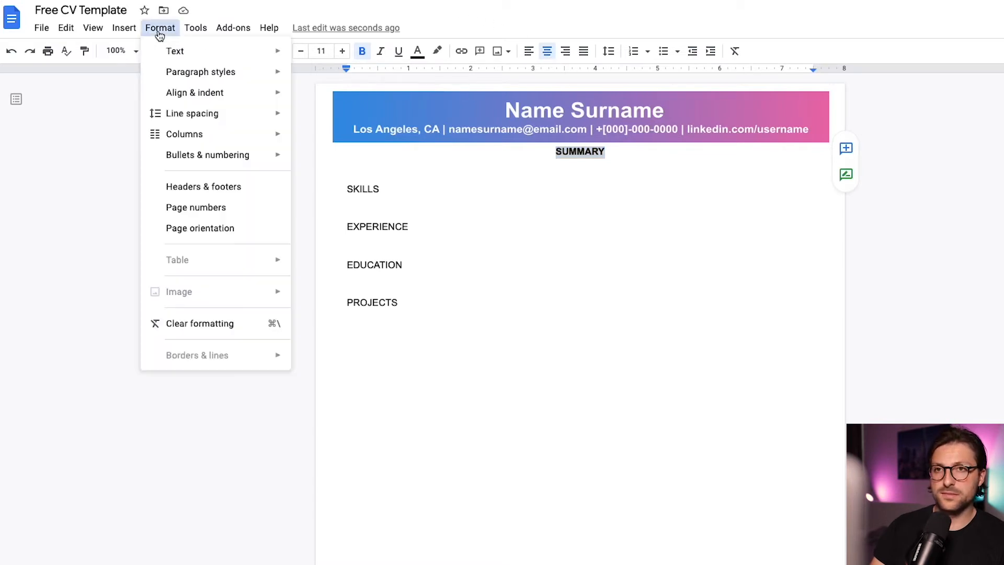
{"action": "mouse_move", "coordinate": [167, 71]}
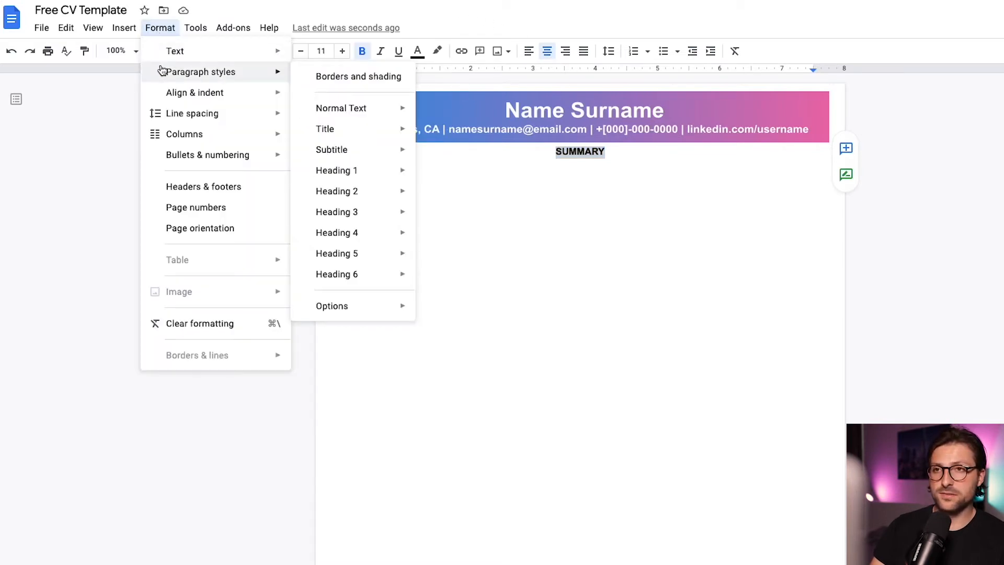
{"action": "left_click", "coordinate": [313, 74]}
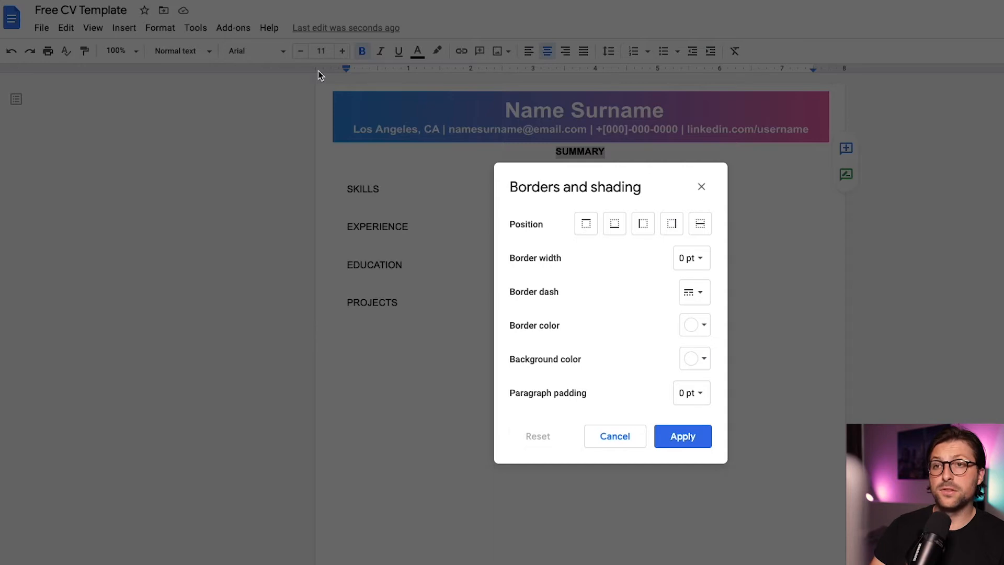
{"action": "left_click", "coordinate": [593, 232]}
{"action": "left_click", "coordinate": [624, 233]}
{"action": "left_click", "coordinate": [684, 437]}
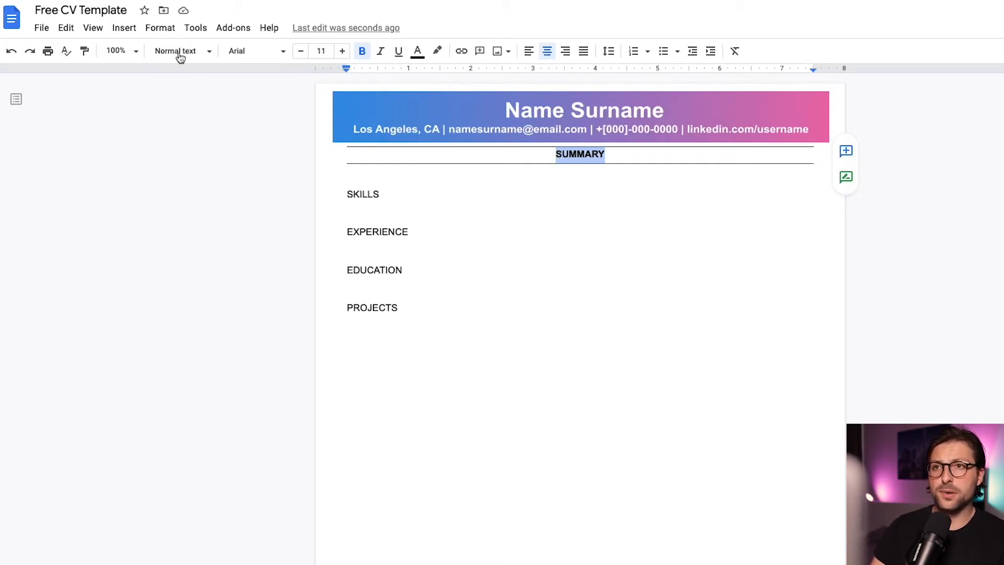
Set the SUMMARY heading to single line spacing and font size 13.
{"action": "left_click", "coordinate": [168, 33]}
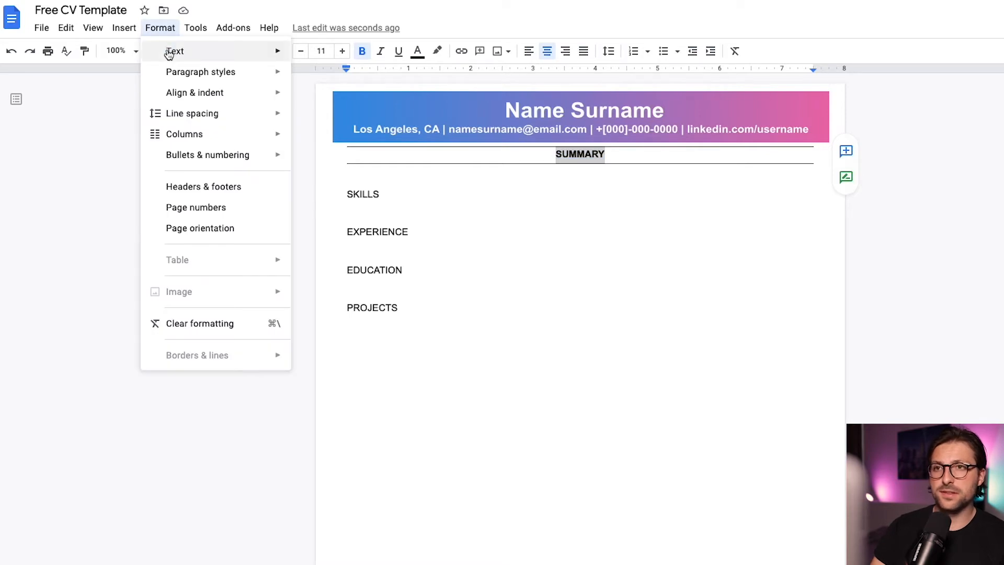
{"action": "mouse_move", "coordinate": [167, 113]}
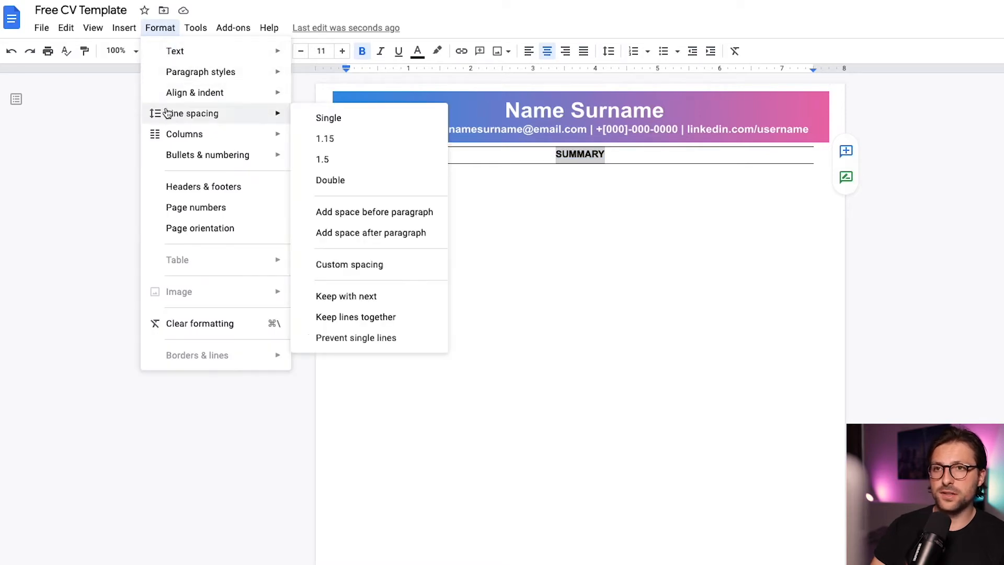
{"action": "left_click", "coordinate": [306, 117]}
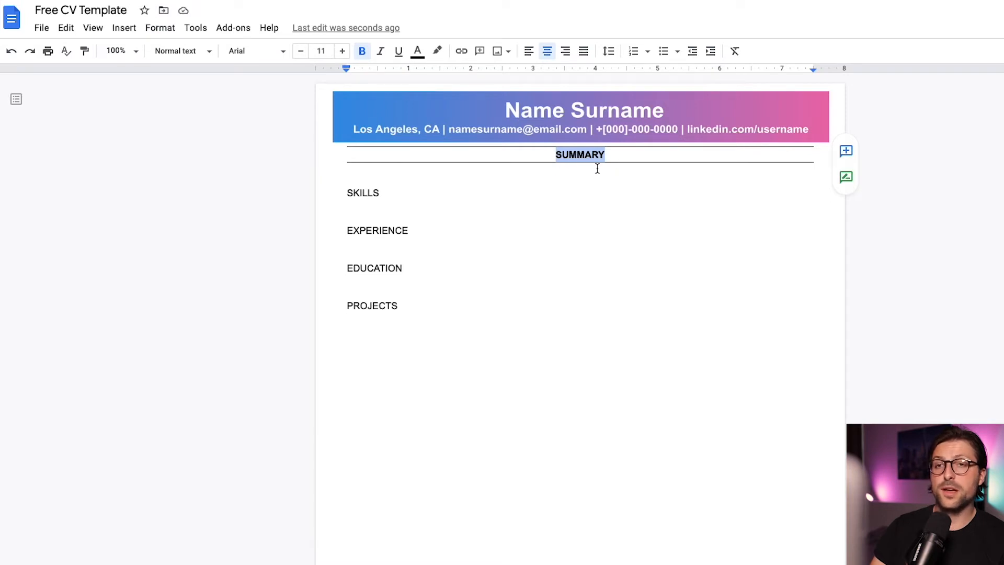
{"action": "left_click", "coordinate": [343, 58]}
{"action": "left_click", "coordinate": [343, 58]}
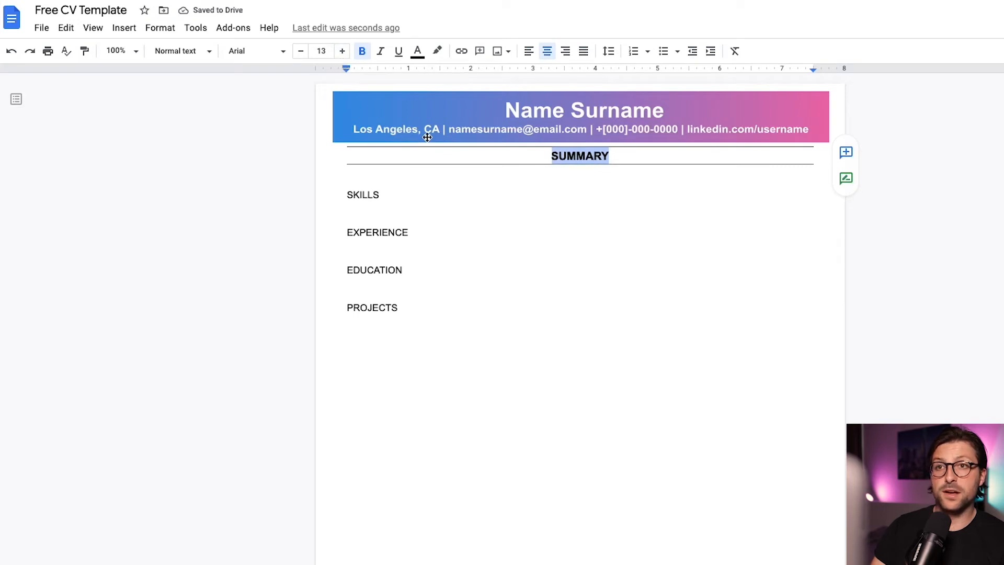
Copy the SUMMARY heading's formatting onto the SKILLS, EXPERIENCE, EDUCATION and PROJECTS headings.
{"action": "left_click", "coordinate": [575, 157]}
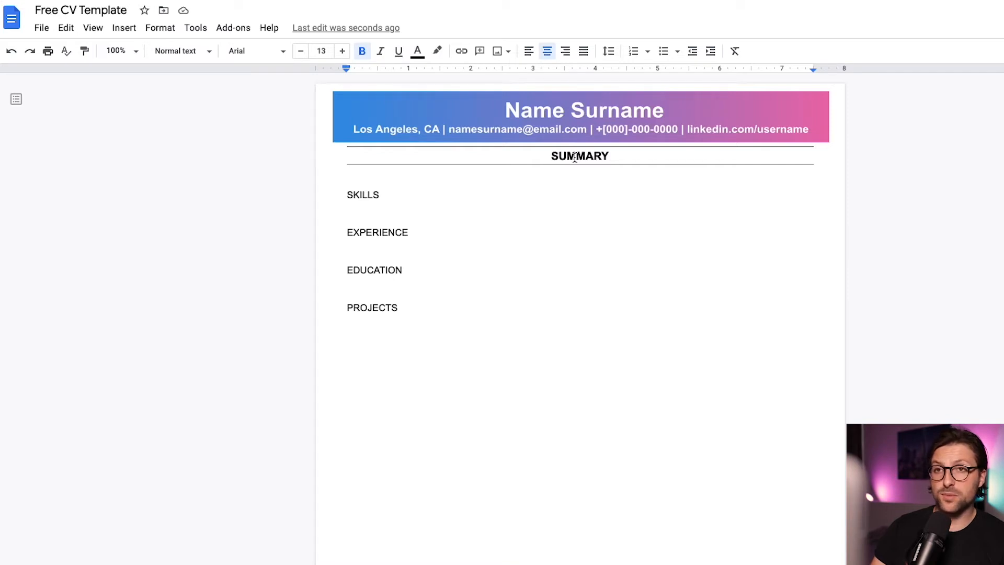
{"action": "left_click", "coordinate": [84, 51]}
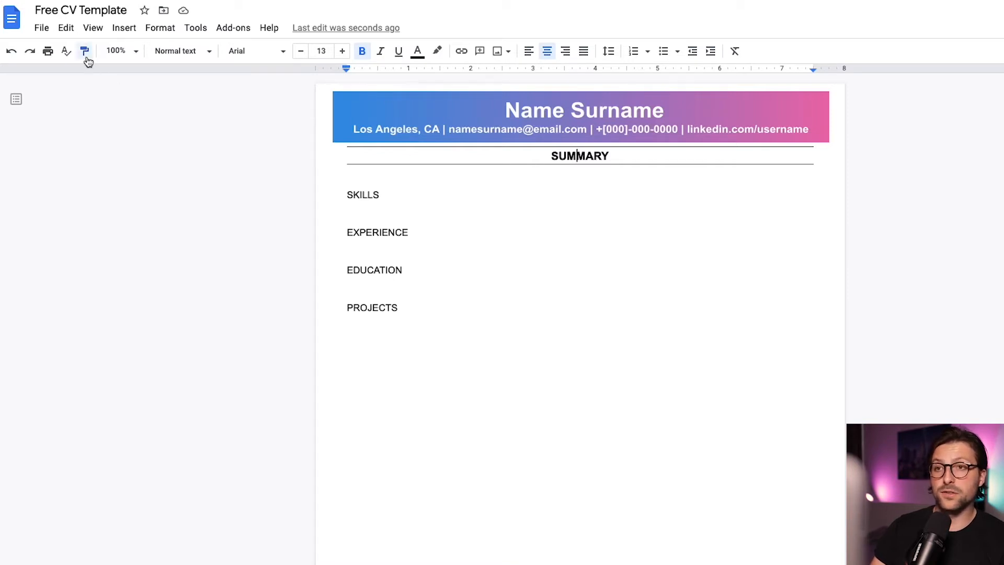
{"action": "left_click_drag", "start_coordinate": [349, 198], "coordinate": [368, 197]}
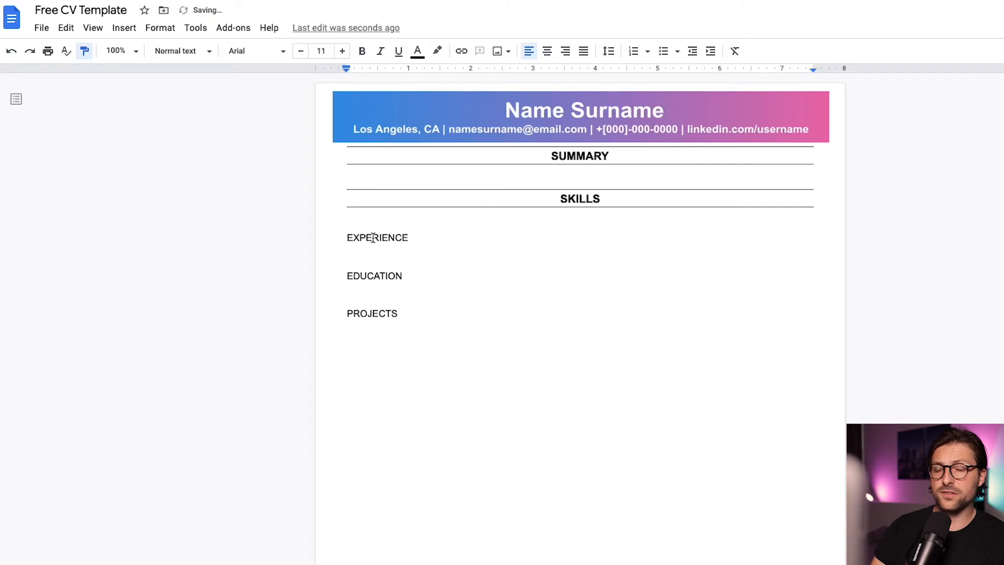
{"action": "left_click", "coordinate": [359, 237]}
{"action": "left_click", "coordinate": [375, 280]}
{"action": "left_click", "coordinate": [380, 327]}
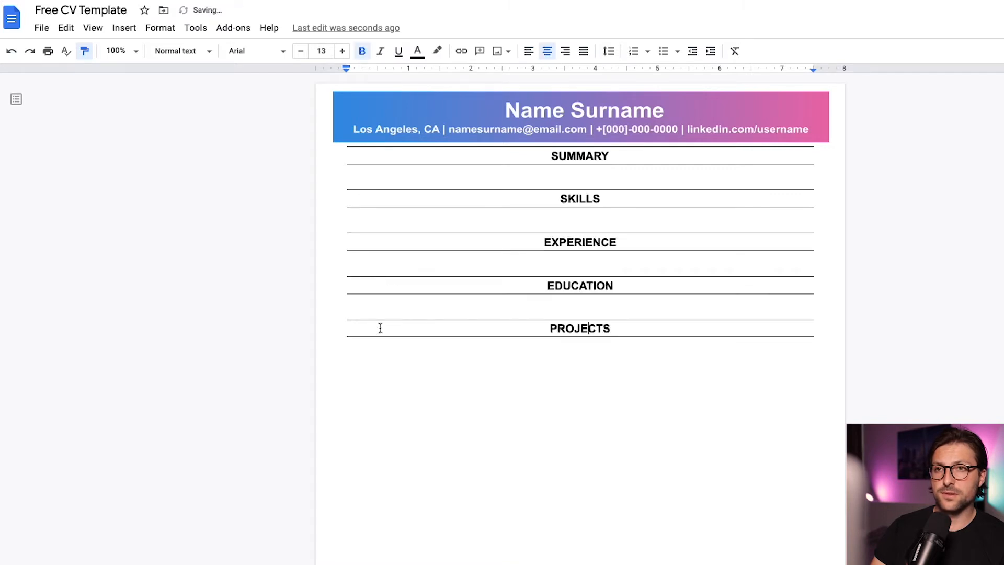
{"action": "left_click", "coordinate": [81, 59]}
Below SUMMARY, leave a blank line and enter centered "Software engineering graduate with 5+ years’ experience in programming with an emphasis on machine learning and cybersecurity.".
{"action": "left_click", "coordinate": [359, 177]}
{"action": "key", "text": "Return"}
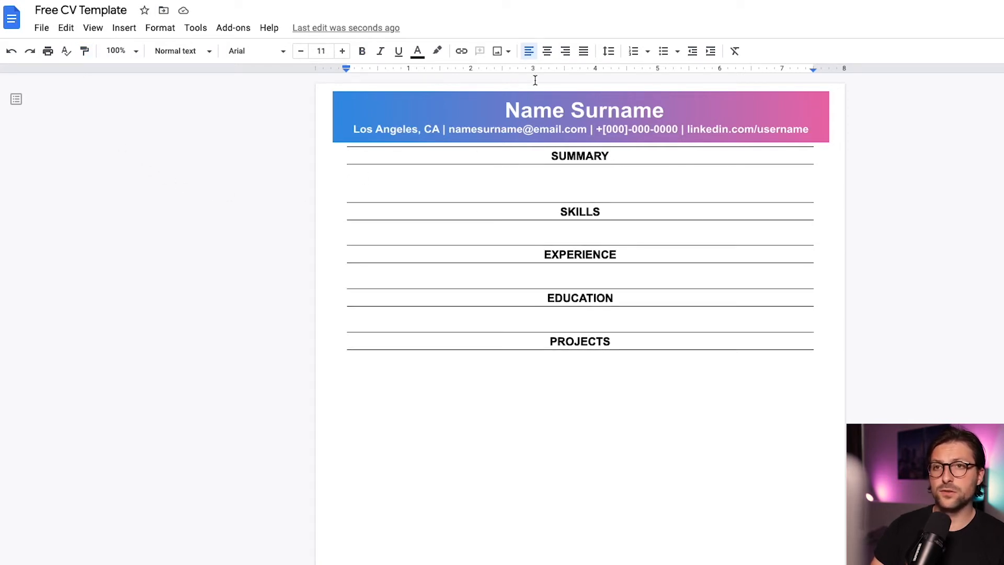
{"action": "left_click", "coordinate": [547, 50]}
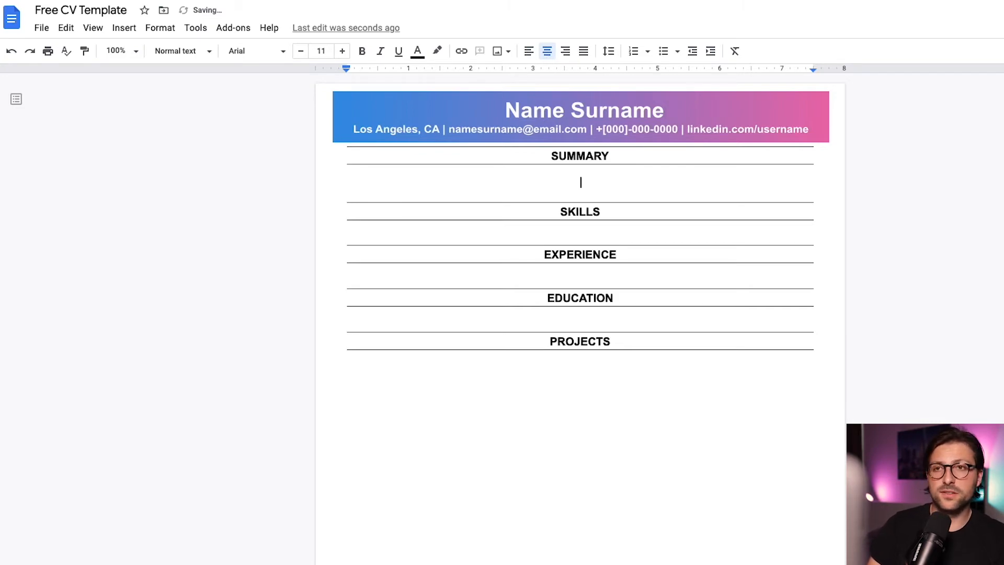
{"action": "type", "text": "Sof"}
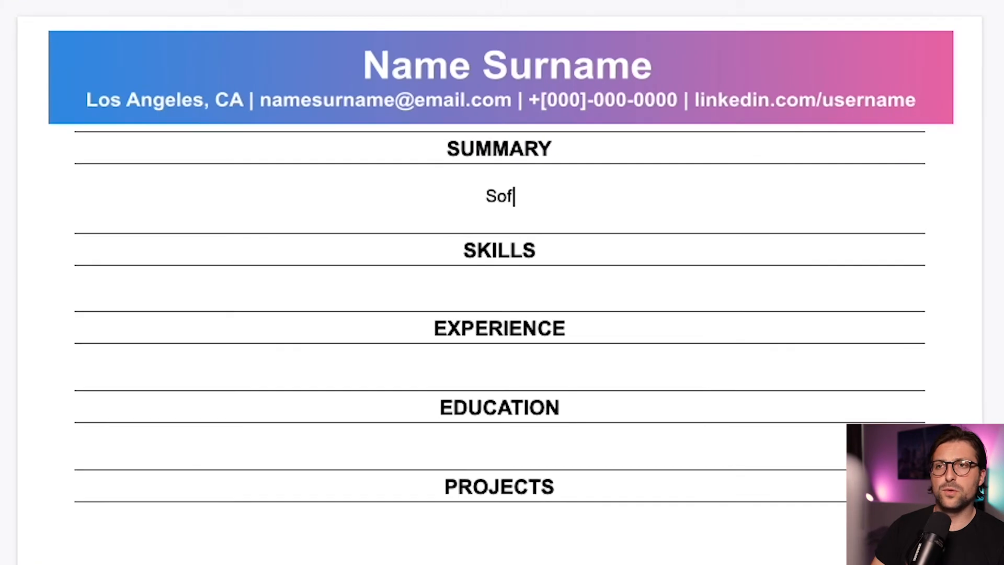
{"action": "type", "text": "tware engineering graduate with 5+ years"}
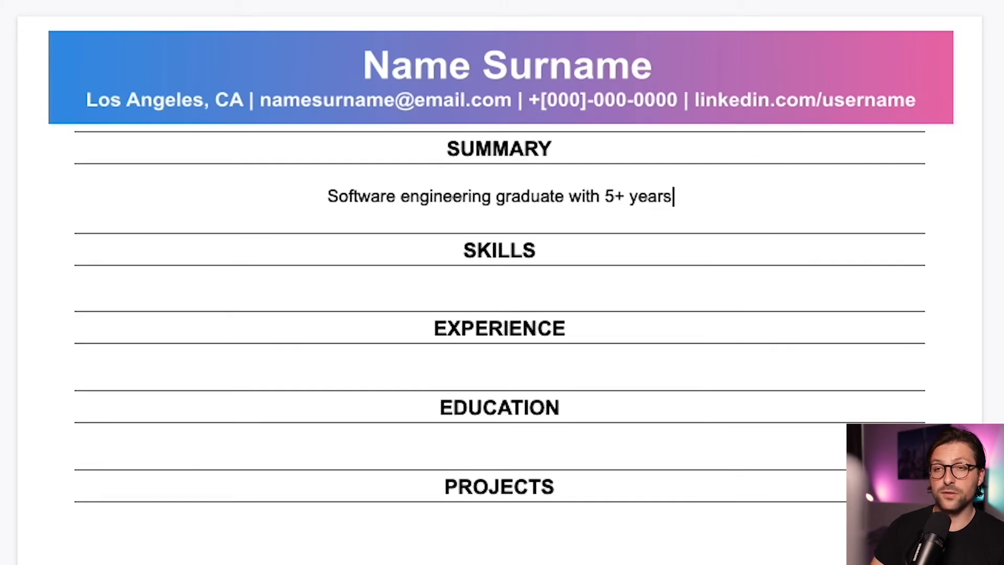
{"action": "type", "text": "' experience in programming with an emphas"}
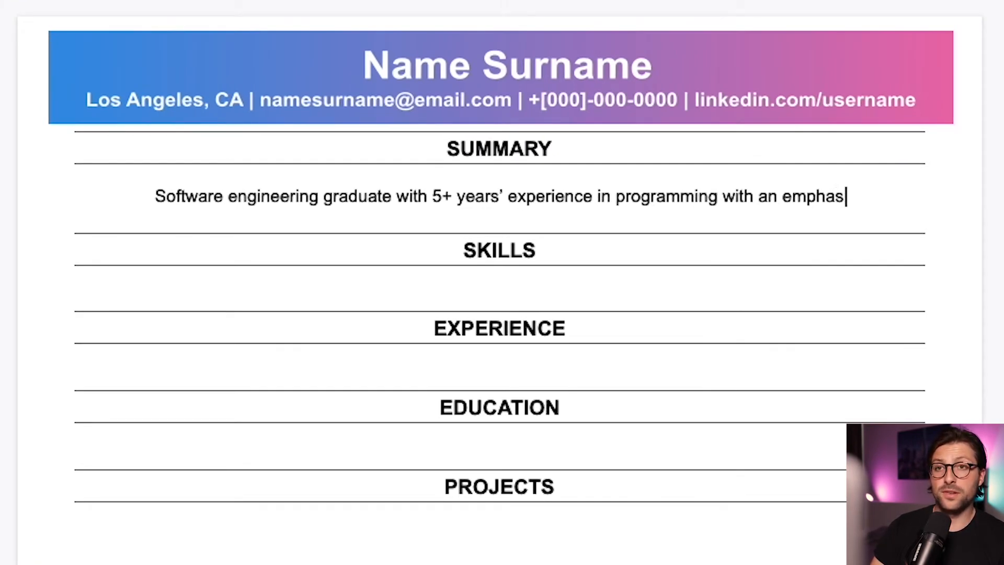
{"action": "type", "text": "is on machine learning and cybersecurity. "}
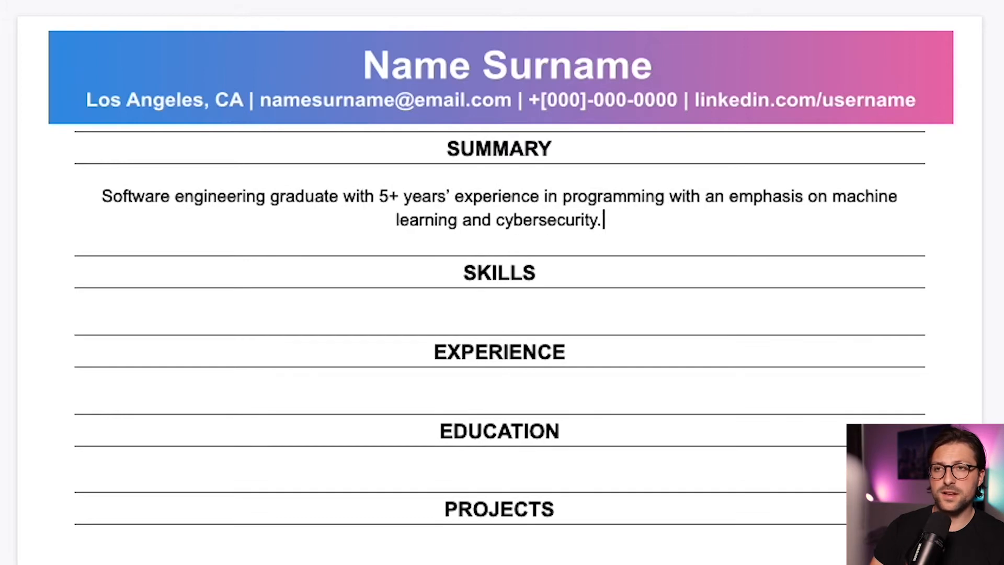
Continue the summary with the dedication sentence using bold [Task 1], [Task 2], [Position], [Company Name] placeholders and "As of [Date], I will be available for full-time employment (50-hour work week).".
{"action": "type", "text": "Dedicated to implementing [Task 1] and"}
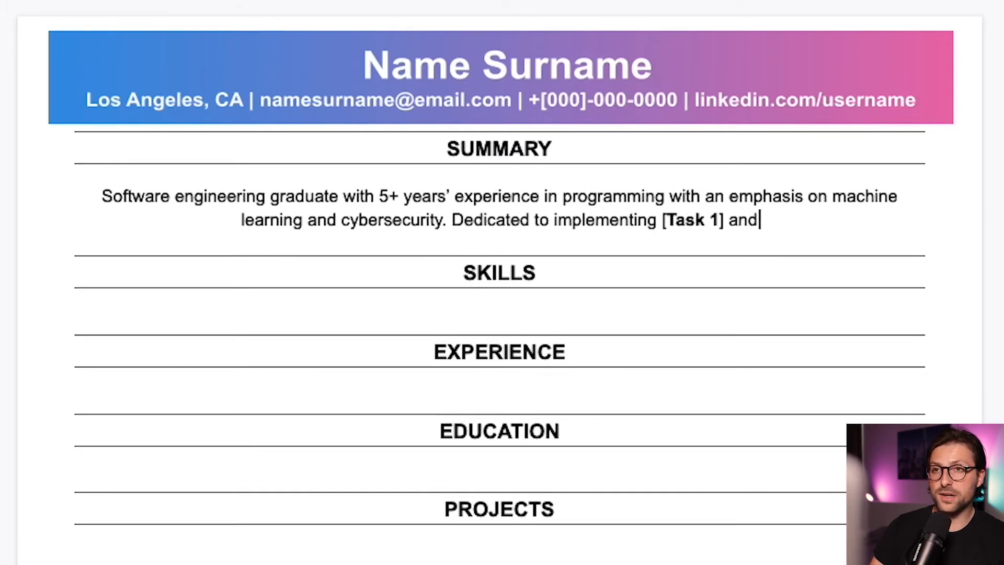
{"action": "type", "text": " [Task 2] as a [Position] at [Company"}
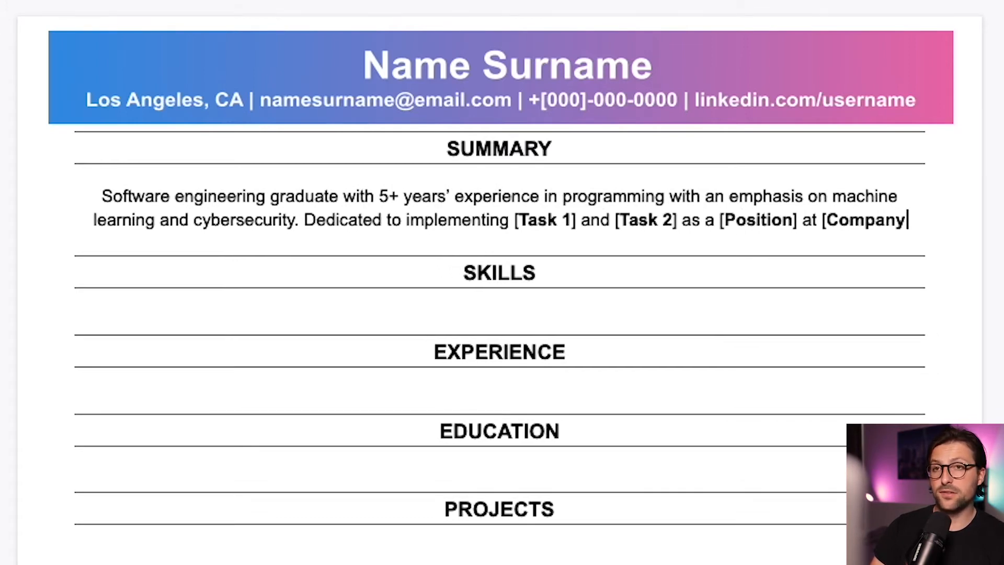
{"action": "type", "text": " Name]. As of [Date], I will be available for full-time employment ("}
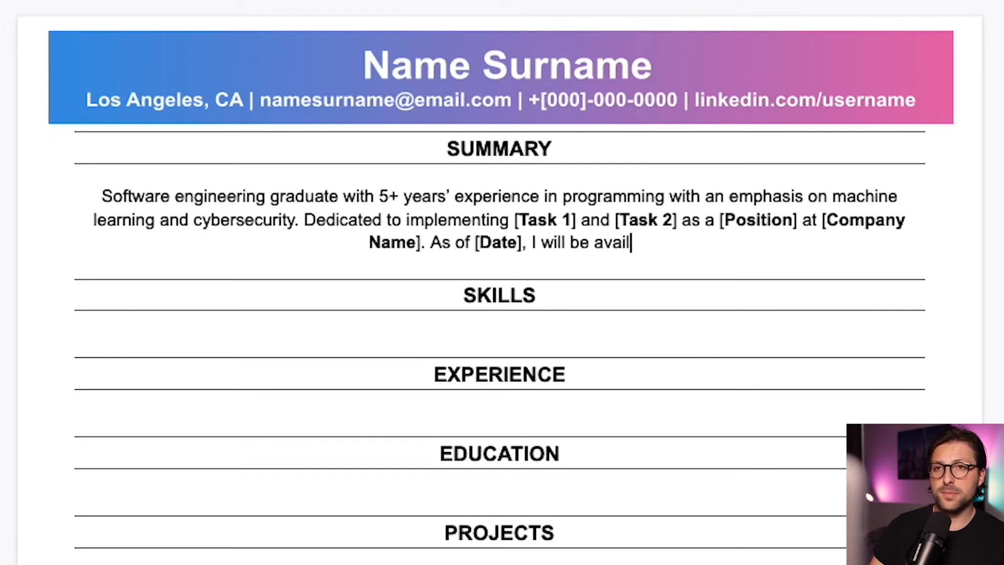
{"action": "type", "text": "50-hour work week)."}
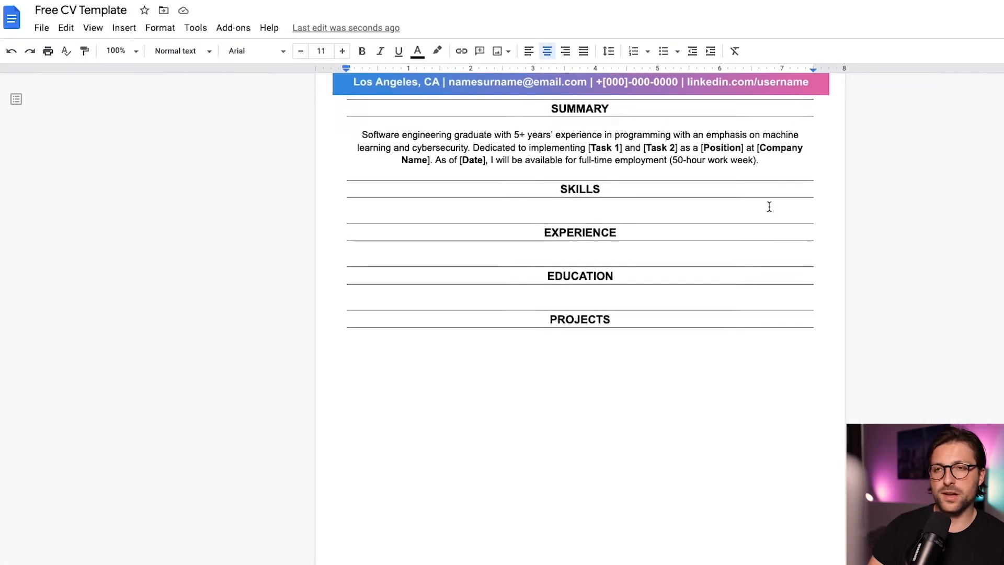
Add a blank line under the SKILLS heading and insert a table with three columns and one row.
{"action": "scroll", "coordinate": [769, 206], "scroll_direction": "down", "scroll_amount": 2}
{"action": "left_click", "coordinate": [590, 134]}
{"action": "key", "text": "Return"}
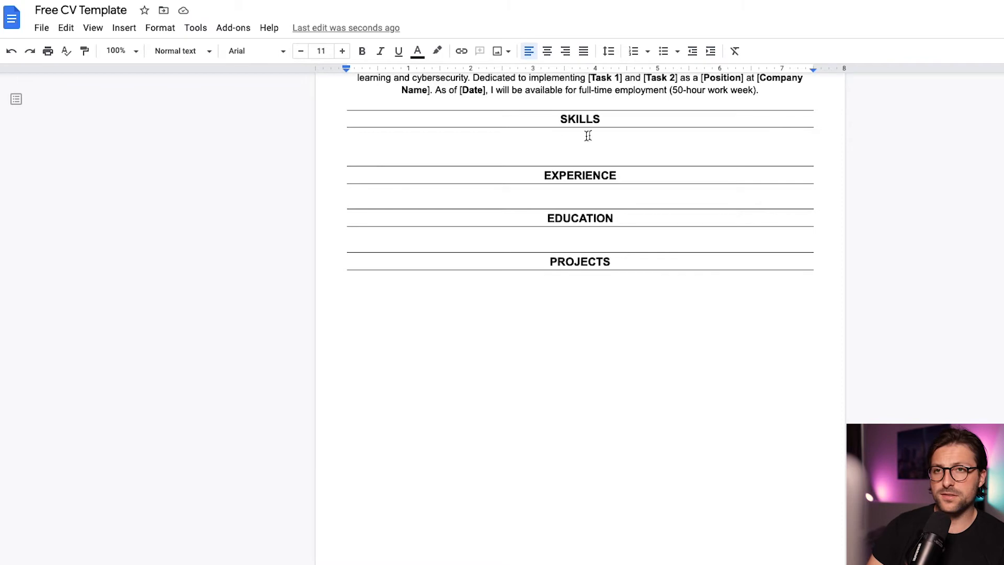
{"action": "left_click", "coordinate": [125, 28]}
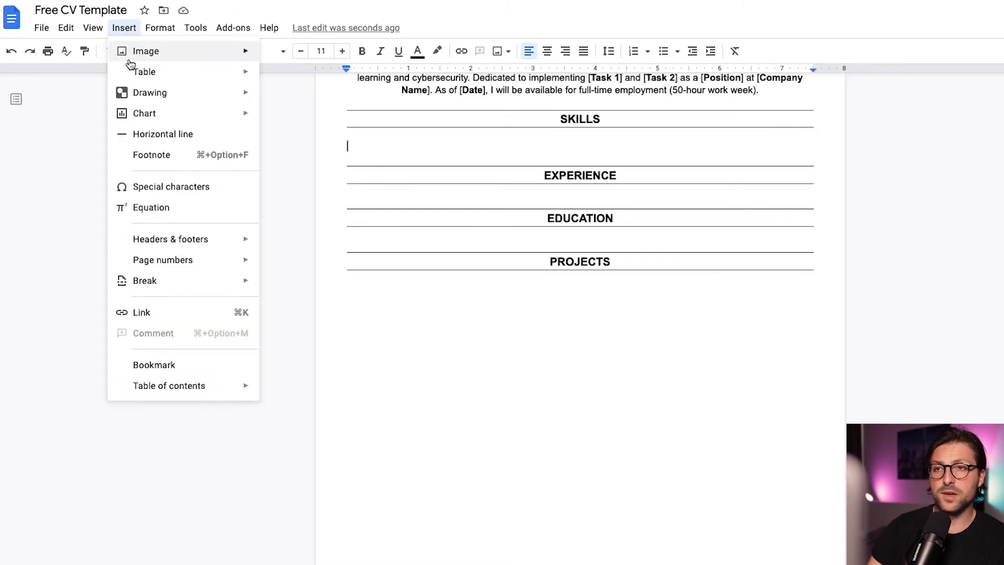
{"action": "mouse_move", "coordinate": [140, 70]}
{"action": "left_click", "coordinate": [291, 79]}
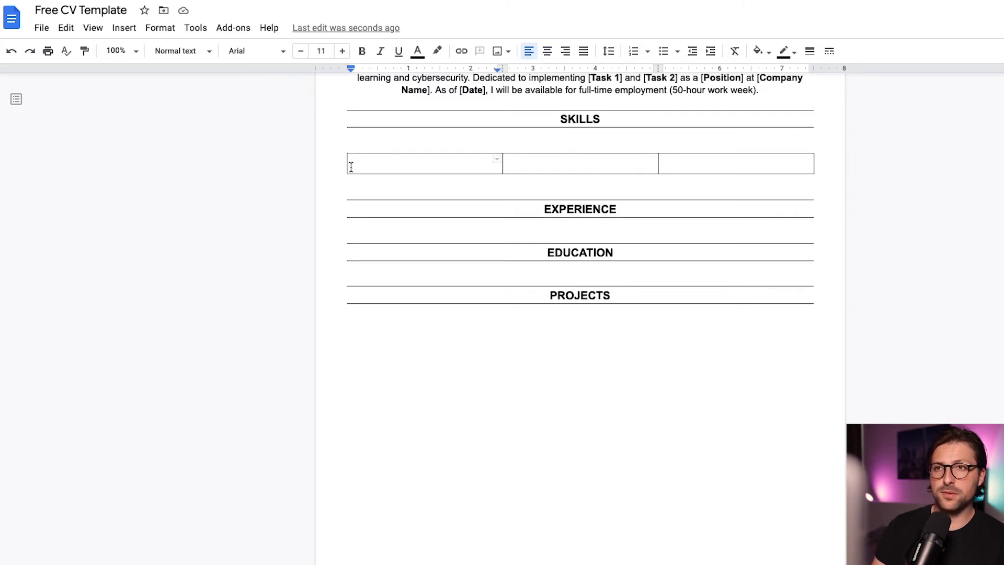
Set the cell padding of all three cells in the skills table to 0.
{"action": "left_click_drag", "start_coordinate": [352, 162], "coordinate": [706, 165]}
{"action": "right_click", "coordinate": [707, 167]}
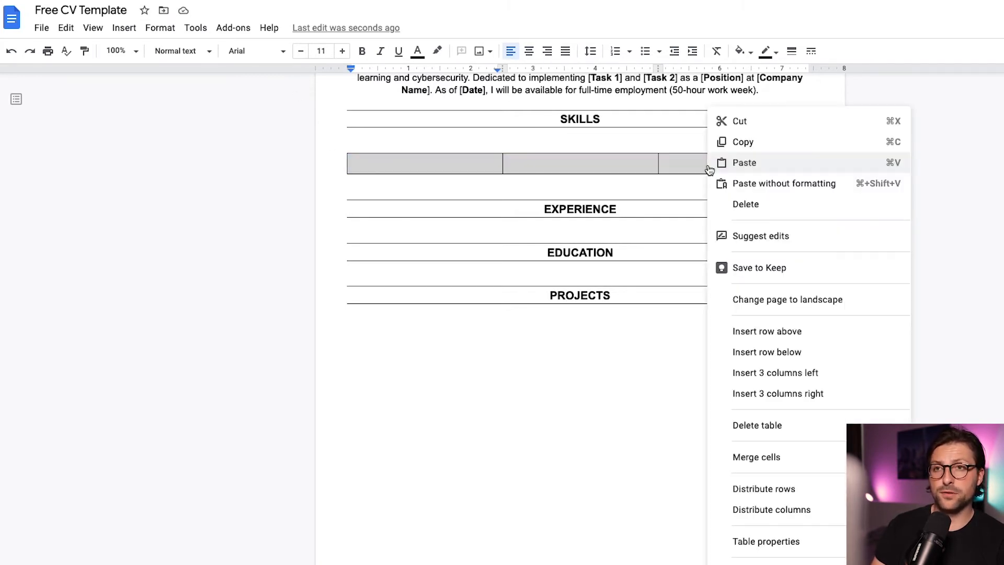
{"action": "left_click", "coordinate": [822, 536]}
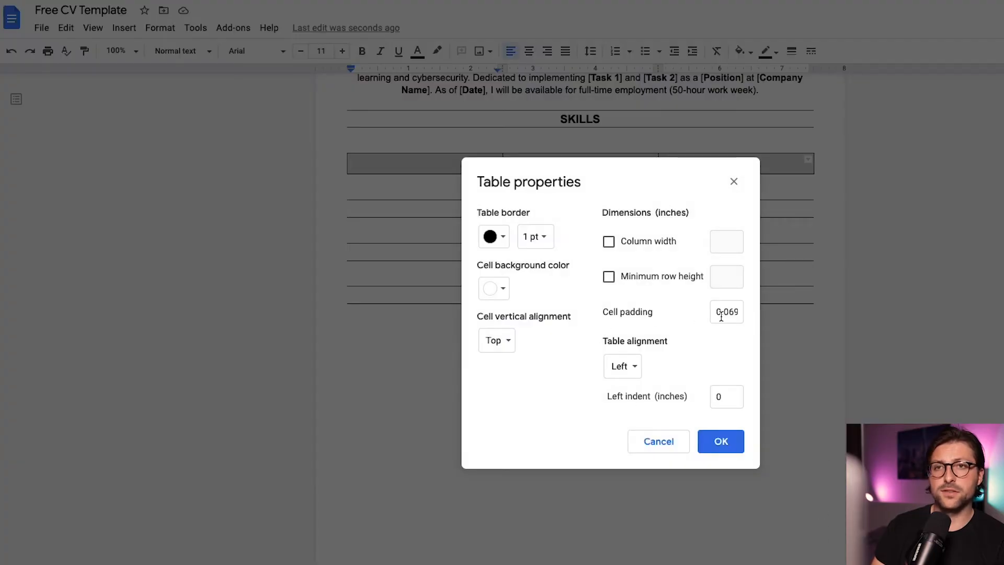
{"action": "double_click", "coordinate": [723, 316]}
{"action": "type", "text": "0"}
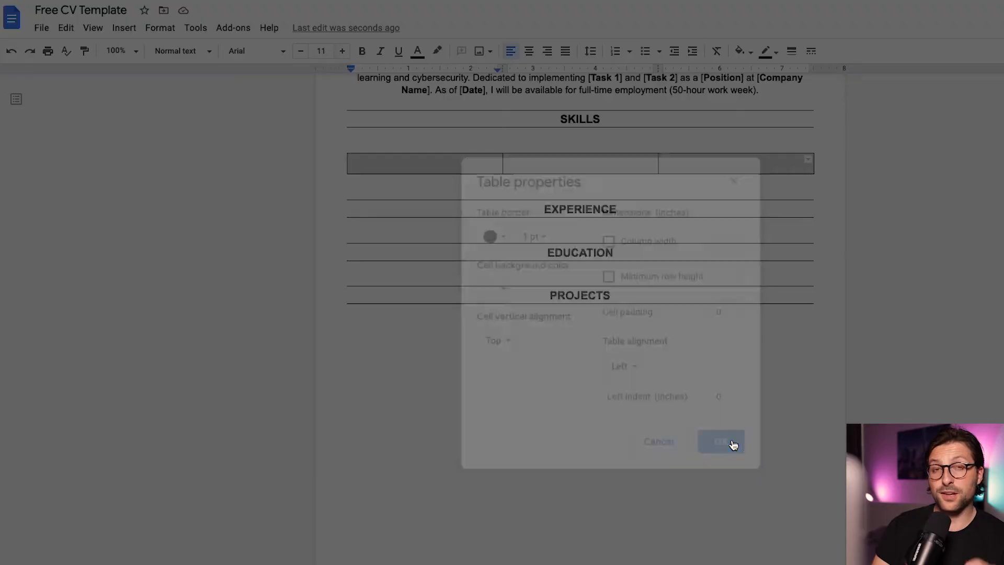
{"action": "left_click", "coordinate": [729, 441]}
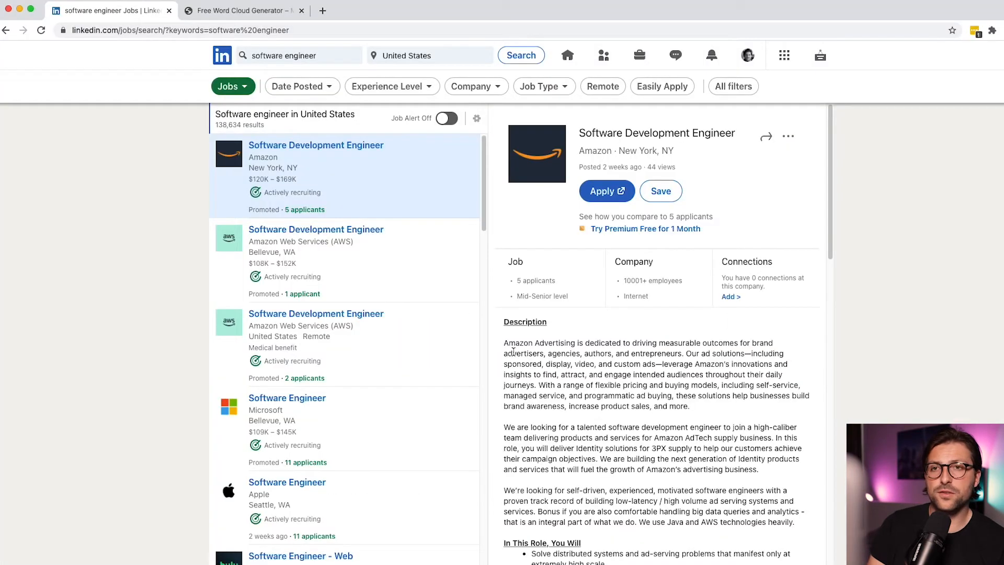
Copy the Amazon Software Development Engineer job description from LinkedIn into the MonkeyLearn WordCloud Generator and generate a word cloud.
{"action": "left_click_drag", "start_coordinate": [504, 342], "coordinate": [782, 242]}
{"action": "key", "text": "ctrl+Tab"}
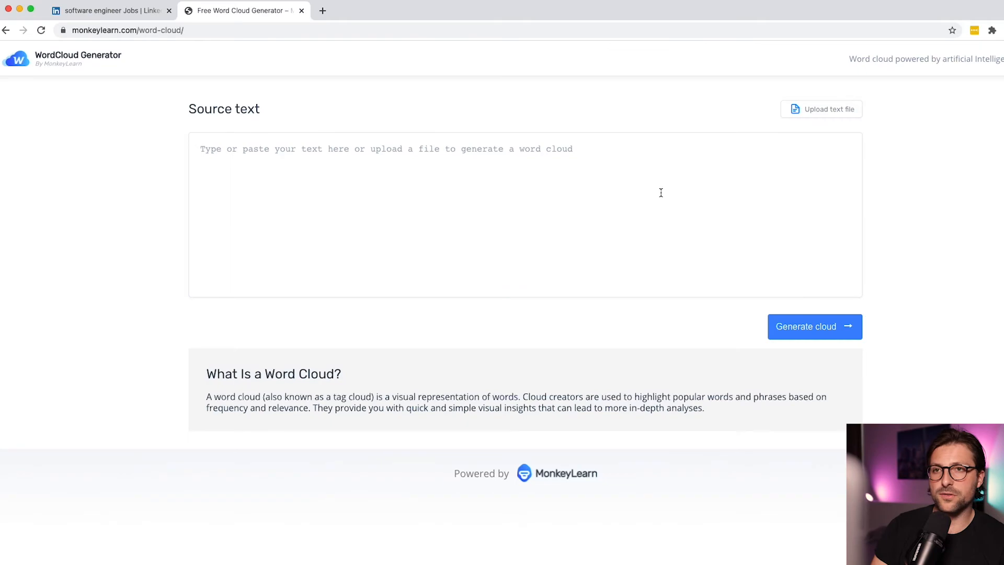
{"action": "key", "text": "super+v"}
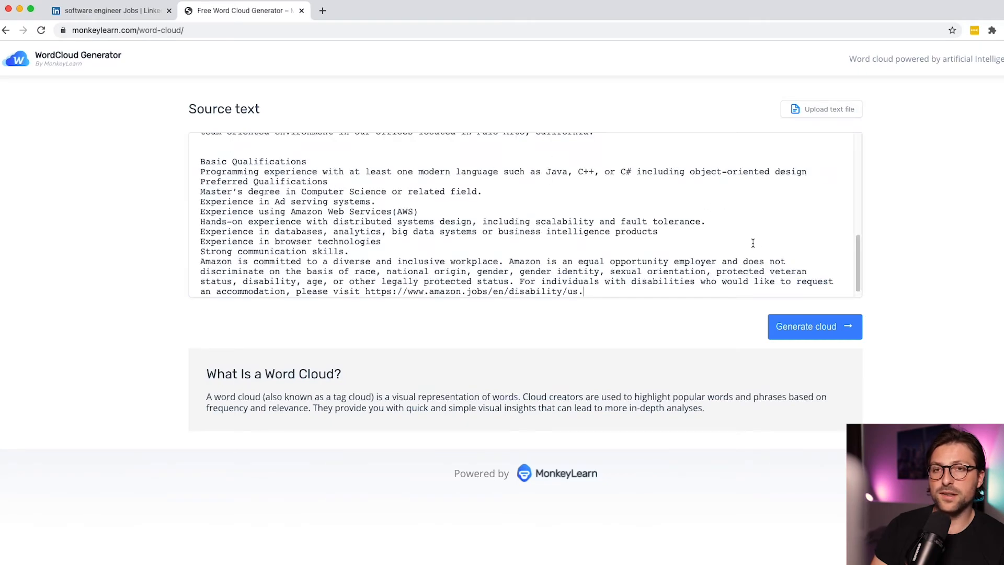
{"action": "left_click", "coordinate": [790, 327]}
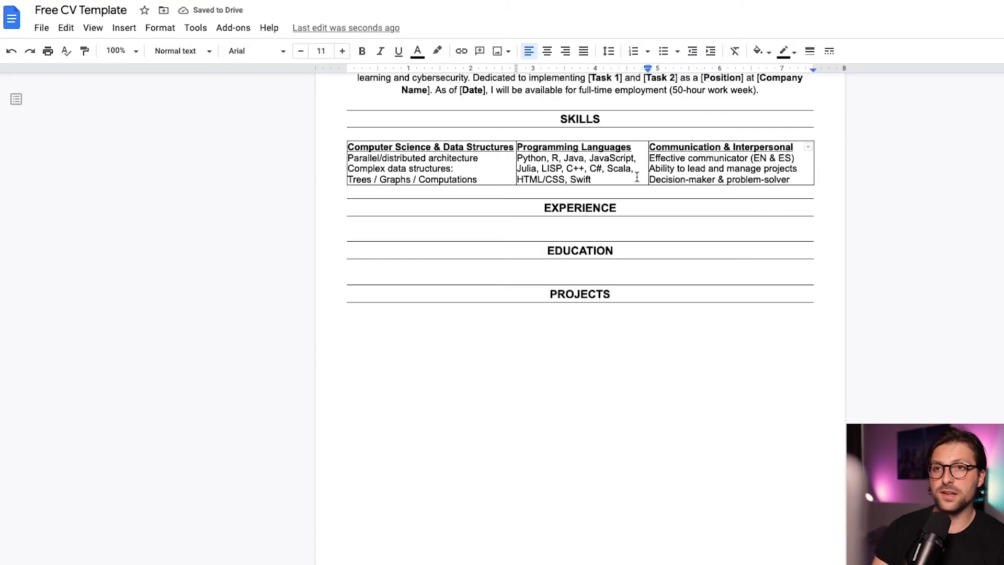
Center the Programming Languages cell's text and right-align the Communication & Interpersonal cell's text in the skills table.
{"action": "left_click_drag", "start_coordinate": [592, 179], "coordinate": [520, 149]}
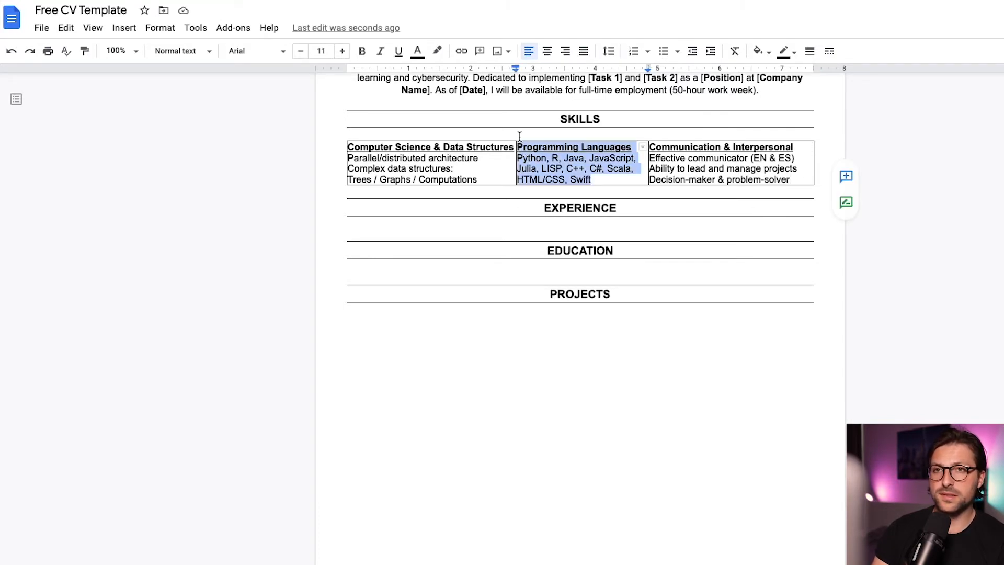
{"action": "left_click", "coordinate": [549, 52]}
{"action": "left_click_drag", "start_coordinate": [790, 179], "coordinate": [650, 149]}
{"action": "left_click", "coordinate": [566, 54]}
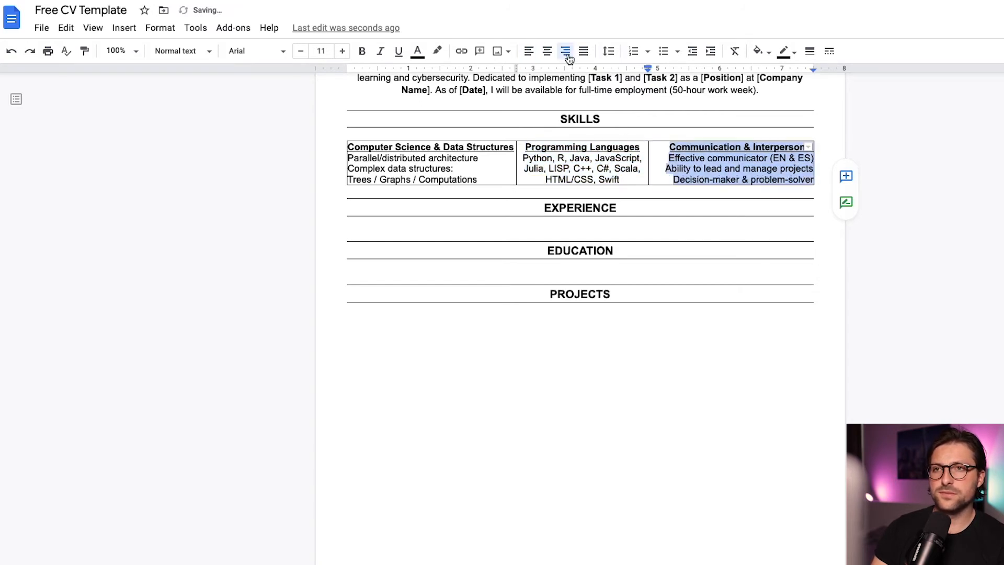
{"action": "left_click", "coordinate": [722, 173]}
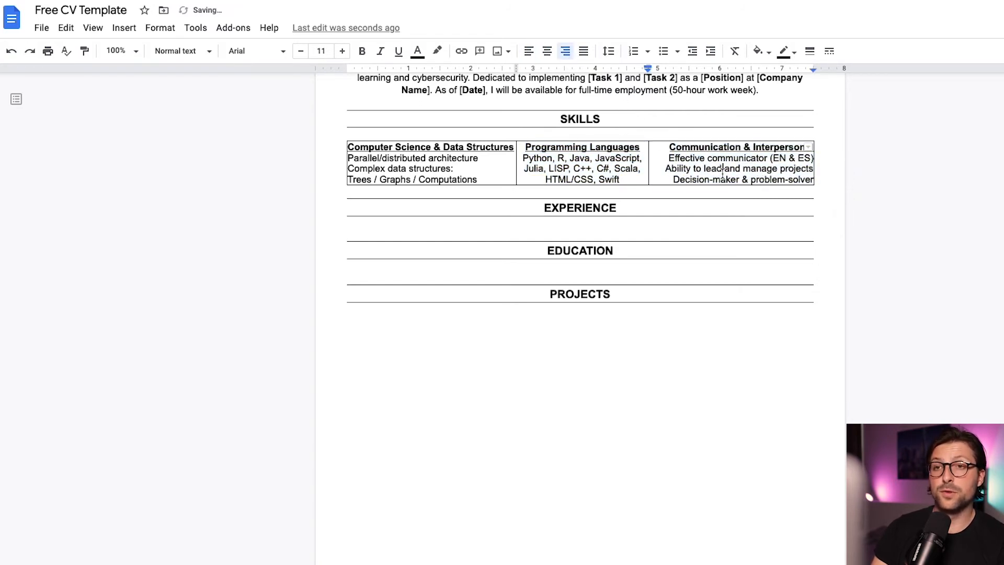
Remove the borders from all cells of the skills table.
{"action": "left_click_drag", "start_coordinate": [722, 174], "coordinate": [461, 166]}
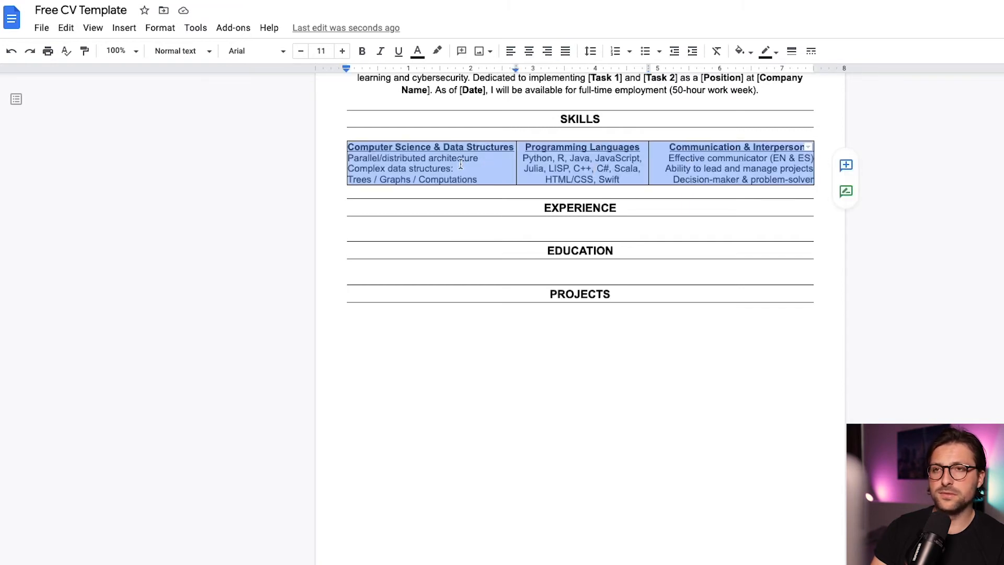
{"action": "left_click", "coordinate": [796, 57]}
{"action": "left_click", "coordinate": [798, 74]}
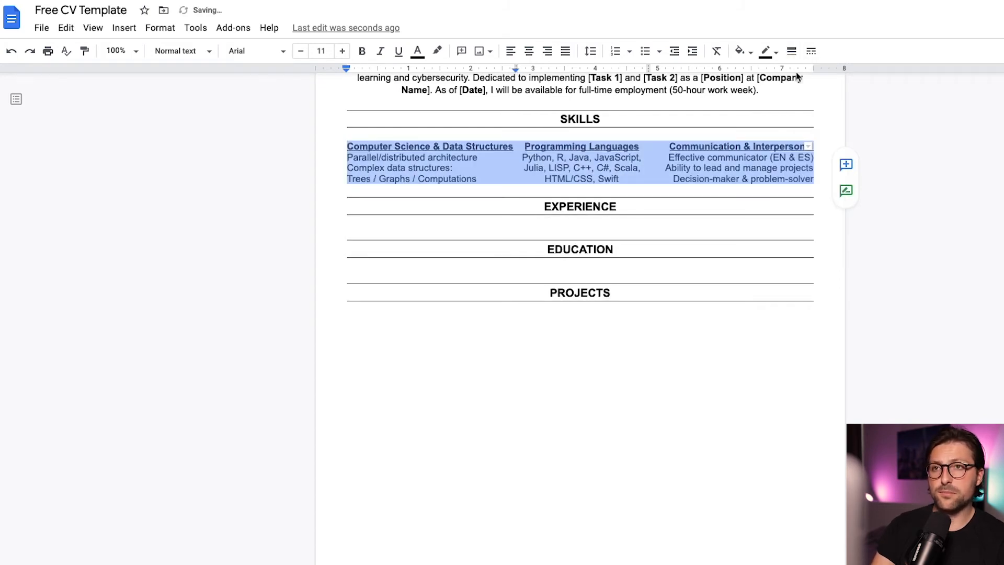
Below EXPERIENCE, leave a blank line and enter bold "Company Name |", italic "Software Engineer Intern City, State", a "|" separator and bold "00.0000 - 00.0000".
{"action": "left_click", "coordinate": [526, 225]}
{"action": "scroll", "coordinate": [527, 225], "scroll_direction": "down", "scroll_amount": 1}
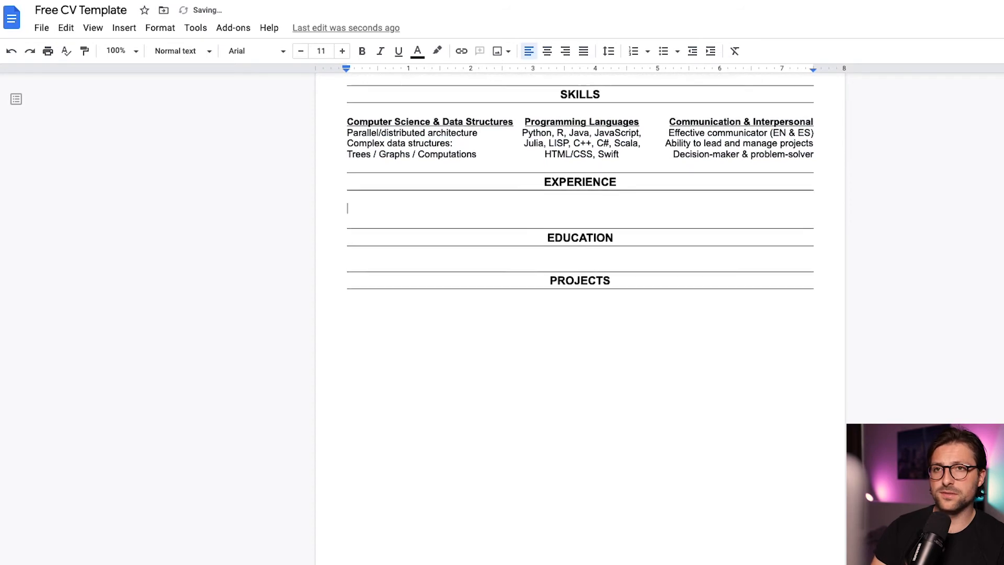
{"action": "type", "text": "Company Name |"}
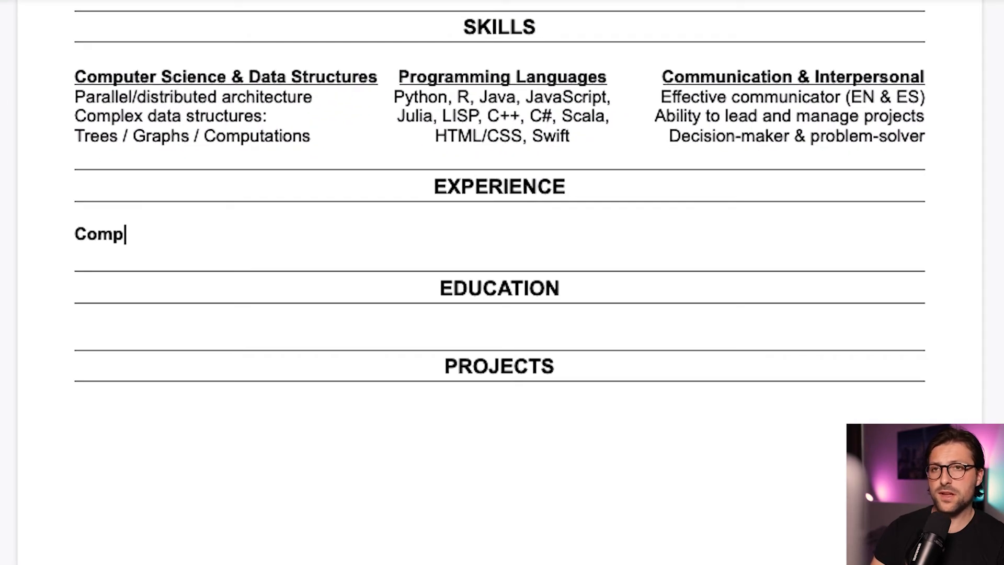
{"action": "key", "text": "ctrl+i"}
{"action": "type", "text": "Software Engineer Int"}
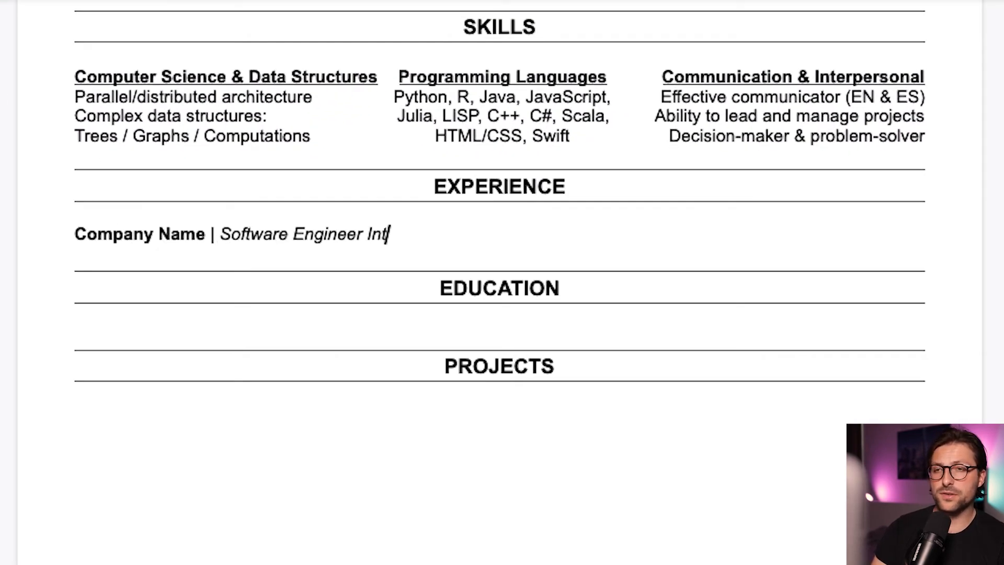
{"action": "type", "text": "ern C"}
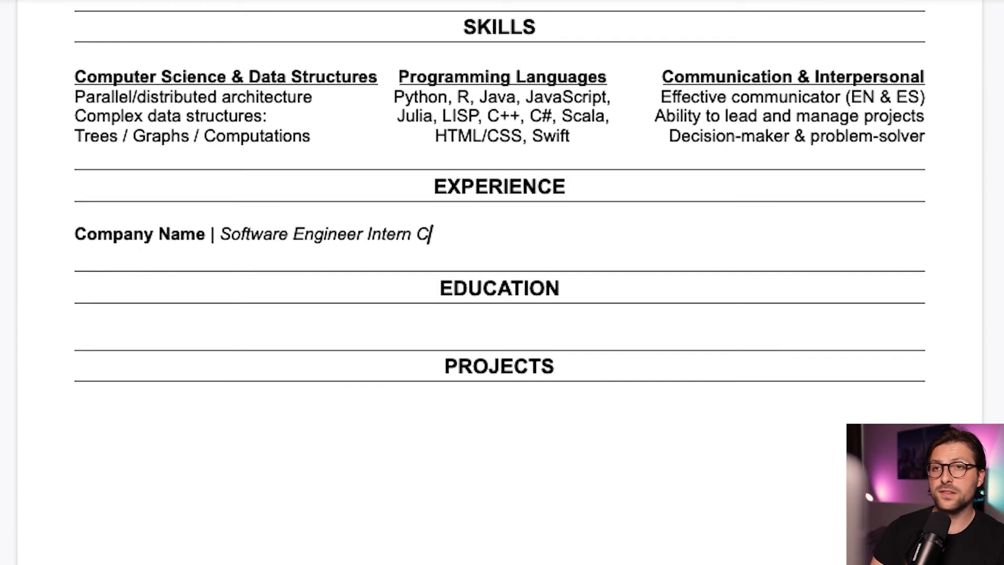
{"action": "type", "text": "ity, State"}
{"action": "key", "text": "ctrl+i"}
{"action": "type", "text": "|"}
{"action": "key", "text": "ctrl+b"}
{"action": "type", "text": "00.0000 - 0"}
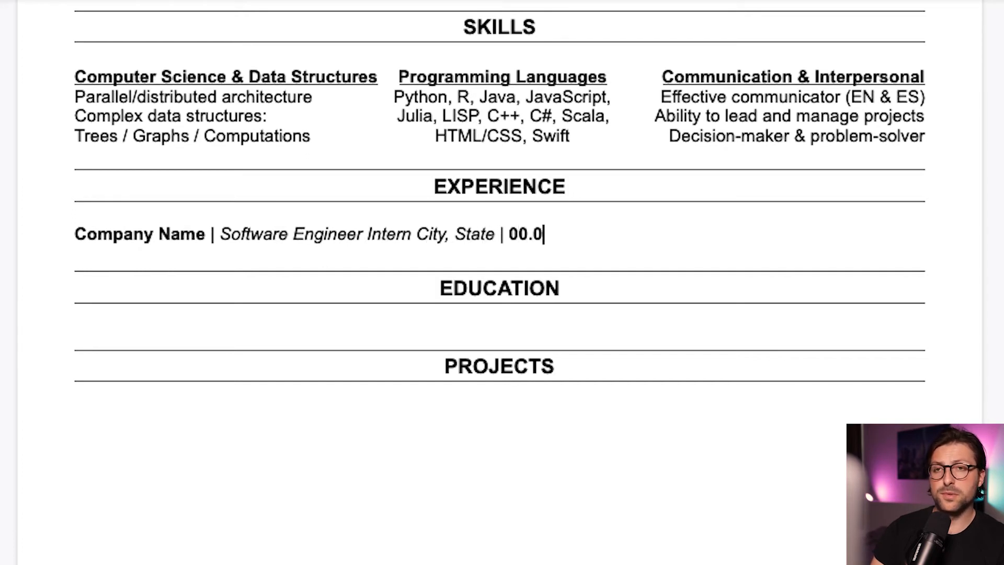
{"action": "type", "text": "0"}
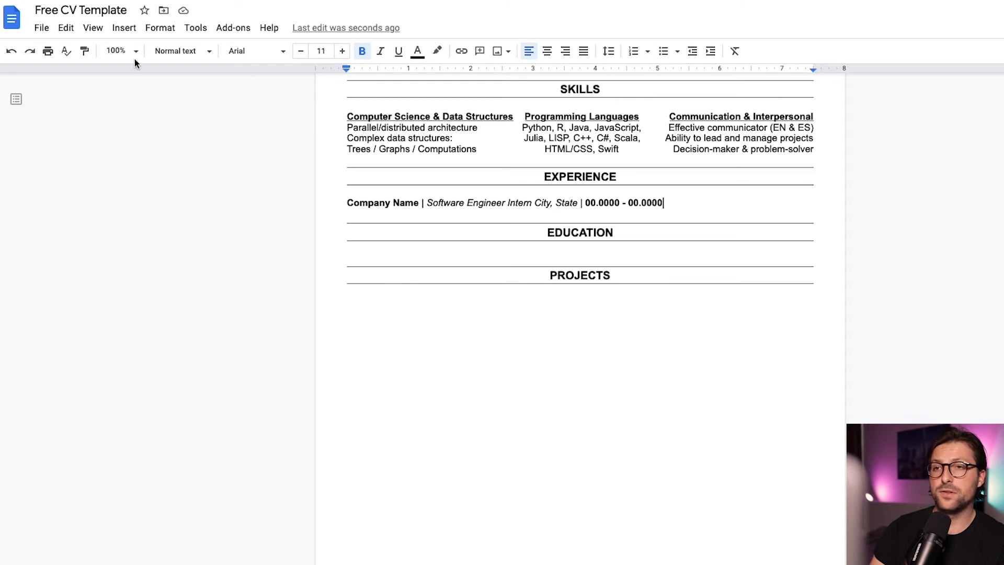
Hide the document ruler and show it again.
{"action": "left_click", "coordinate": [93, 28]}
{"action": "left_click", "coordinate": [114, 102]}
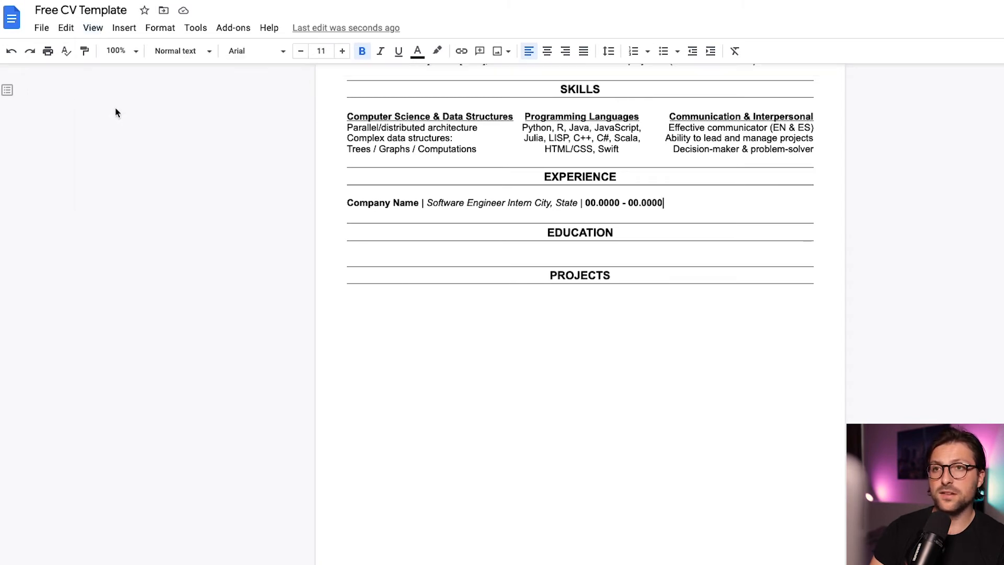
{"action": "left_click", "coordinate": [93, 27]}
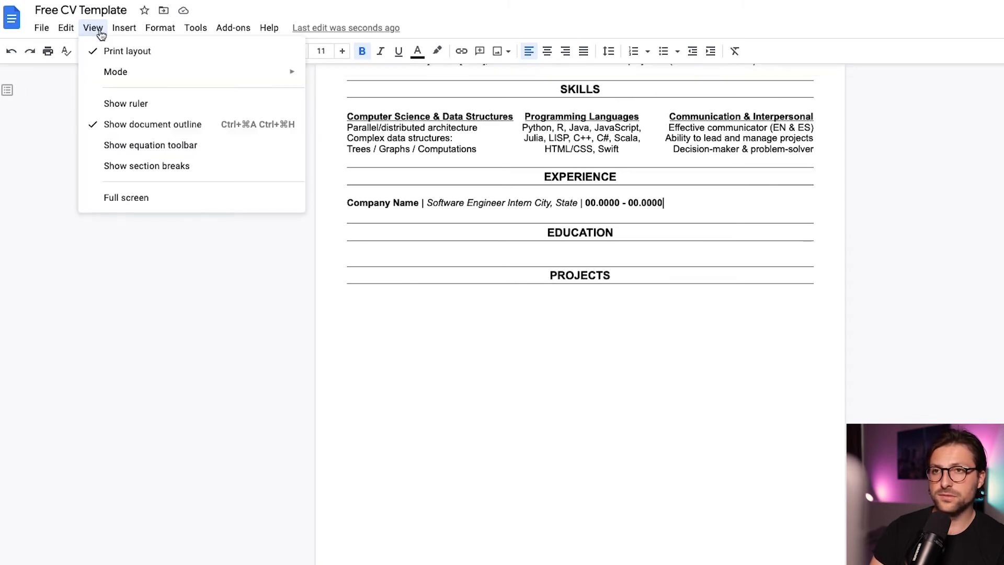
{"action": "left_click", "coordinate": [116, 104]}
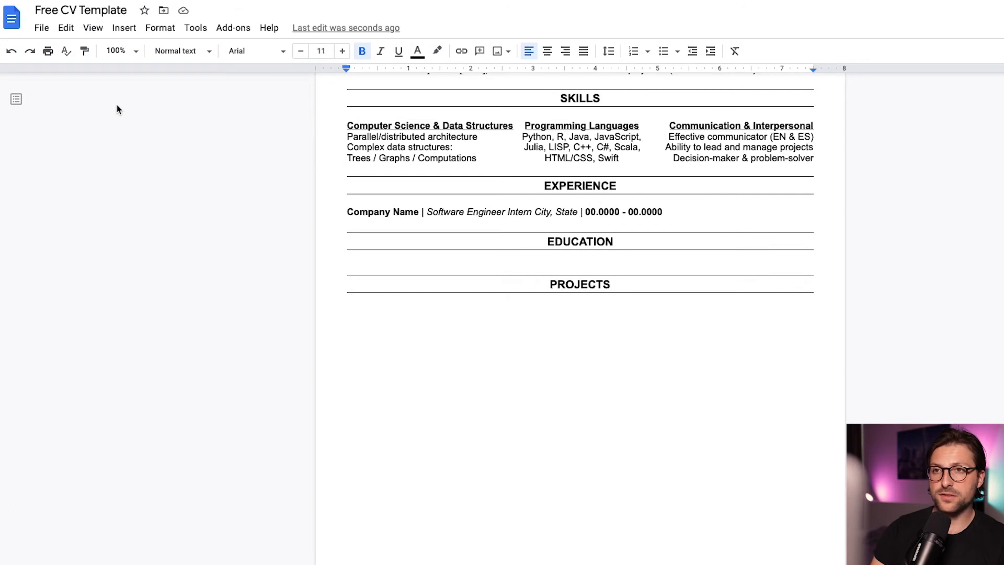
Tab "City, State | 00.0000 - 00.0000" to a left tab stop at about 5.5 inches so the dates end at the right margin.
{"action": "left_click", "coordinate": [534, 213]}
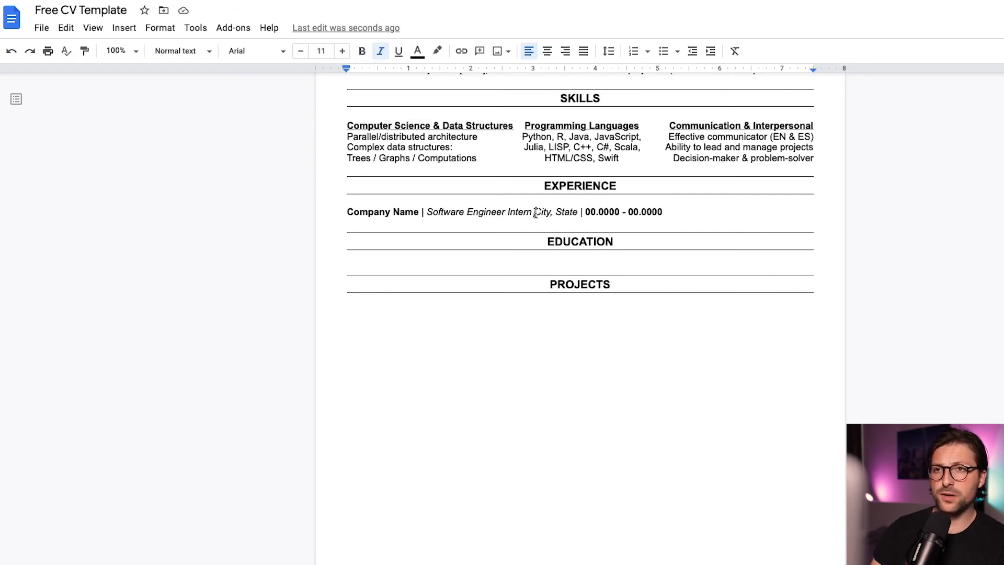
{"action": "left_click", "coordinate": [626, 69]}
{"action": "left_click", "coordinate": [627, 90]}
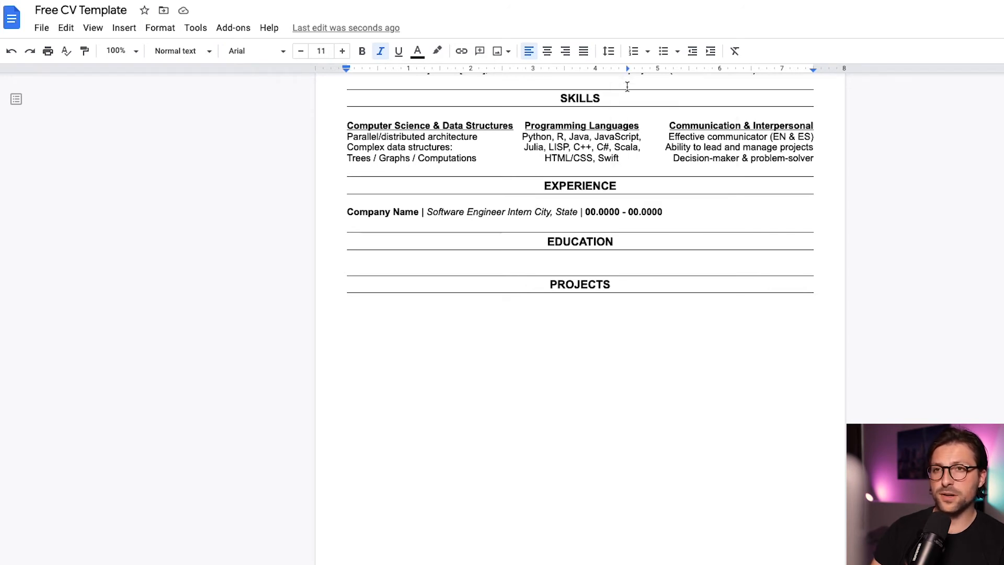
{"action": "key", "text": "Tab"}
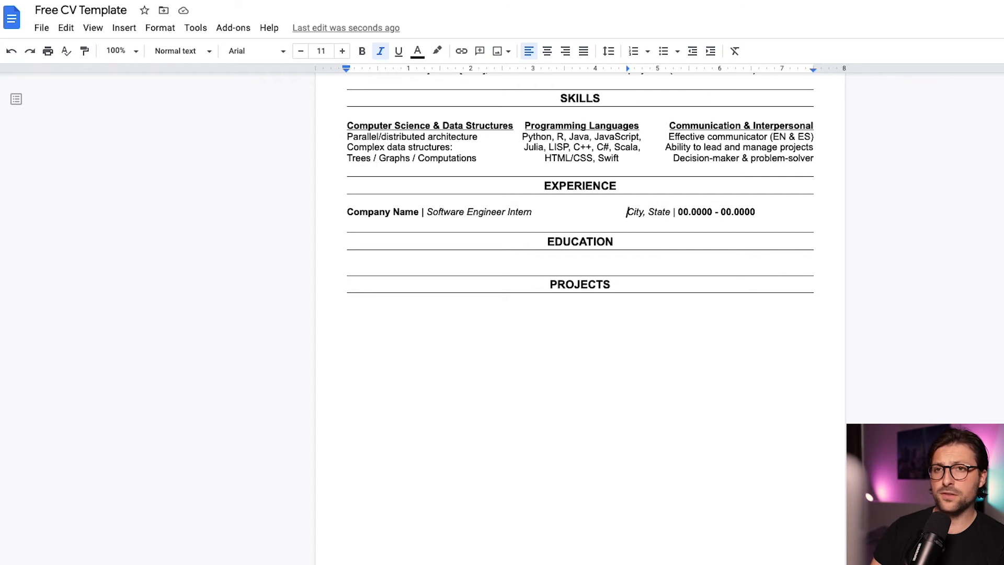
{"action": "left_click_drag", "start_coordinate": [629, 74], "coordinate": [686, 72]}
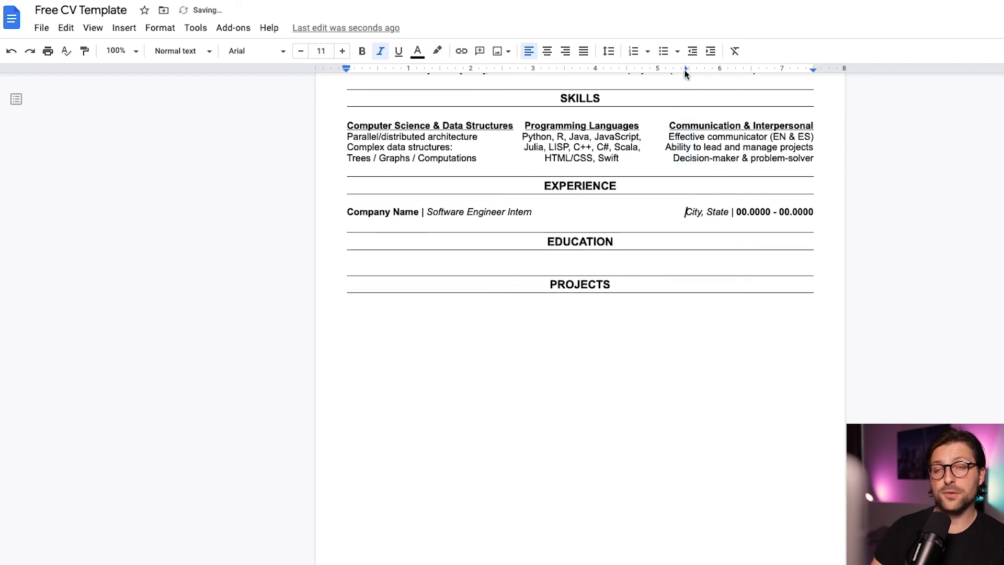
Under the company line, enter three bullets on collaborating with a 4-person engineering team, narrowing down bug sources, and reducing support inquiries by 19%.
{"action": "key", "text": "Return"}
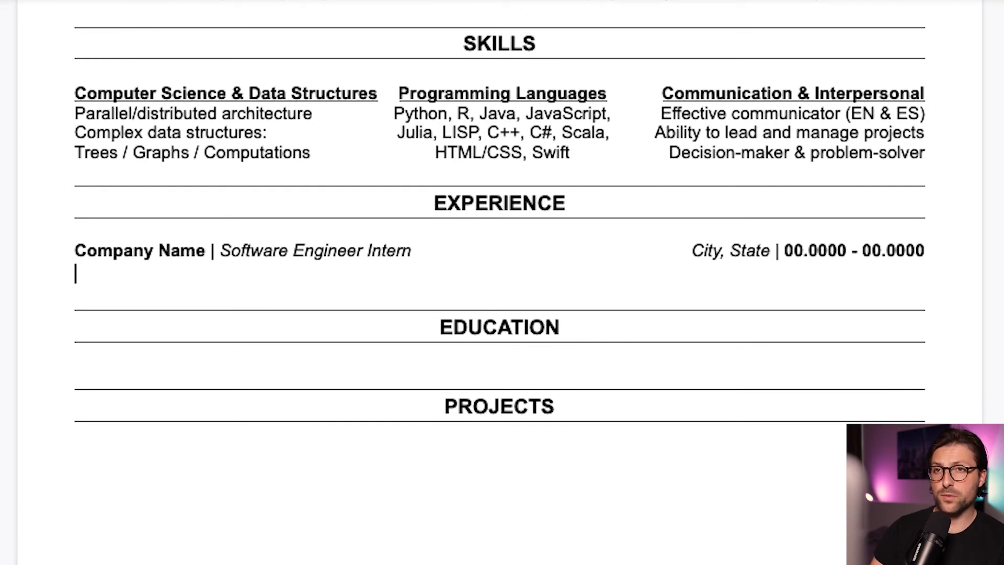
{"action": "type", "text": "Collaborated with a 4-person engineering team to solve compatibility problems, eliminate technical issues and update development process records Narrowed down bugs sources using version control, used a text editor and GDB for bug fixing and created documentation to address common technical issues Praised for reducing the number of technical support inquiries by 19% and increasing [Software]’s user retention rate by 11% in [Year]"}
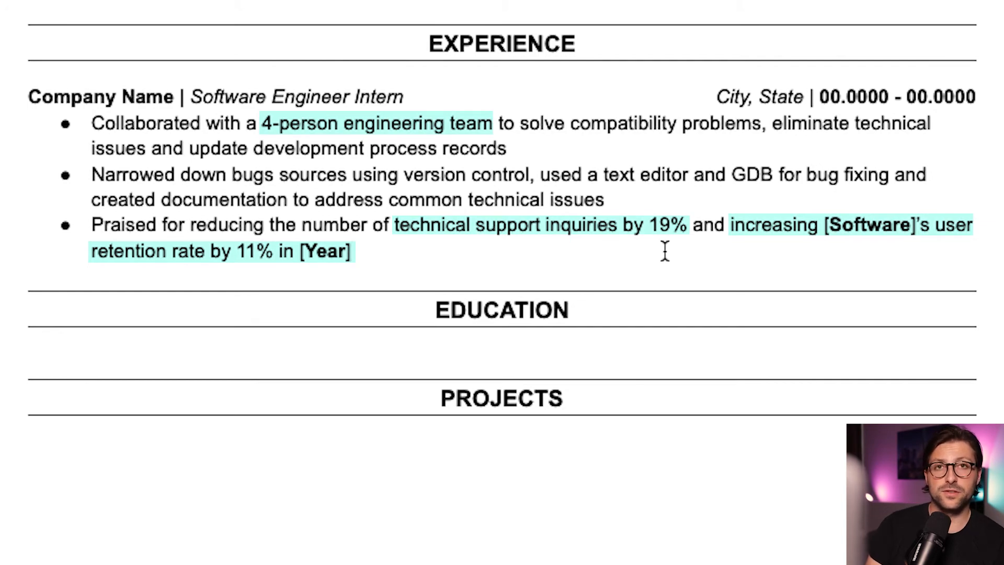
Duplicate the complete company entry with its three bullets beneath the first one, separated by a blank line.
{"action": "left_click_drag", "start_coordinate": [360, 252], "coordinate": [1, 118]}
{"action": "key", "text": "Right"}
{"action": "key", "text": "Return"}
{"action": "key", "text": "Return"}
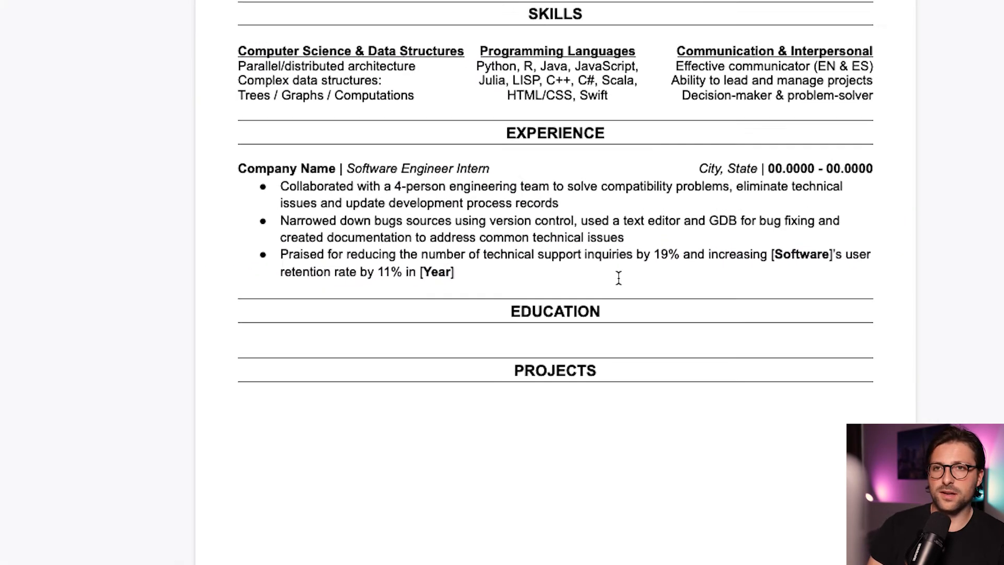
{"action": "key", "text": "Return"}
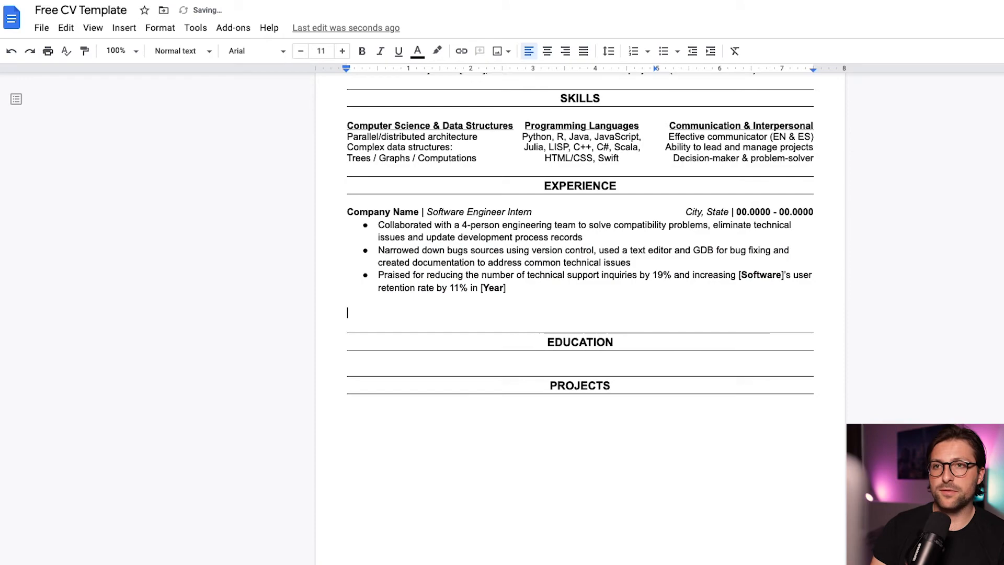
{"action": "type", "text": "Company Name | Software Engineer Intern\tCity, State | 00.0000 - 00.0000 Collaborated with a 4-person engineering team to solve compatibility problems, eliminate technical issues and update development process records Narrowed down bugs sources using version control, used a text editor and GDB for bug fixing and created documentation to address common technical issues Praised for reducing the number of technical support inquiries by 19% and increasing [Software]'s user retention rate by 11% in [Year]"}
Below EDUCATION, leave a blank line and enter bold "University Name |", italic "Bachelor of Computer Science City, State", a "|" separator and bold "00.0000 - 00.0000".
{"action": "left_click", "coordinate": [463, 431]}
{"action": "key", "text": "Return"}
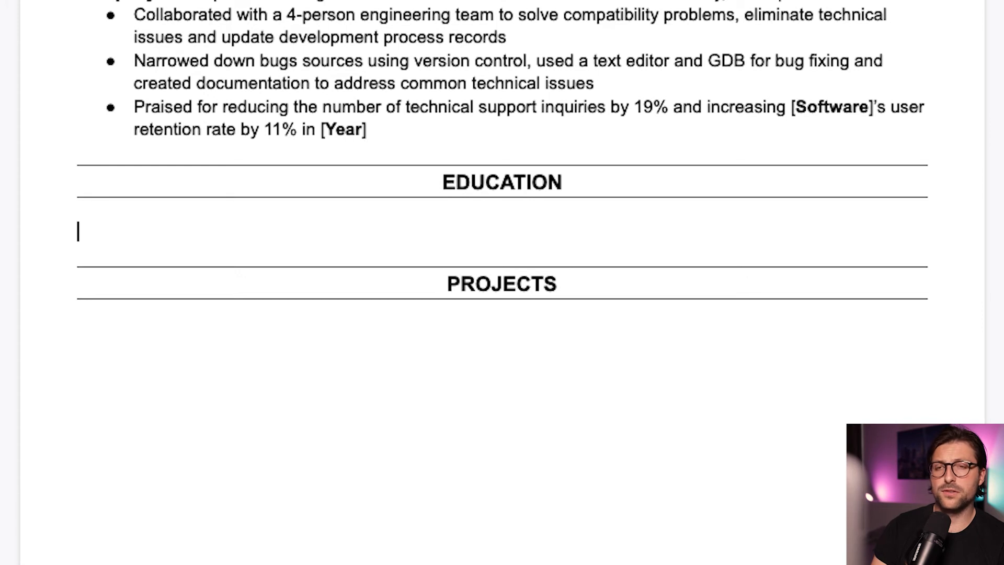
{"action": "type", "text": "University Name"}
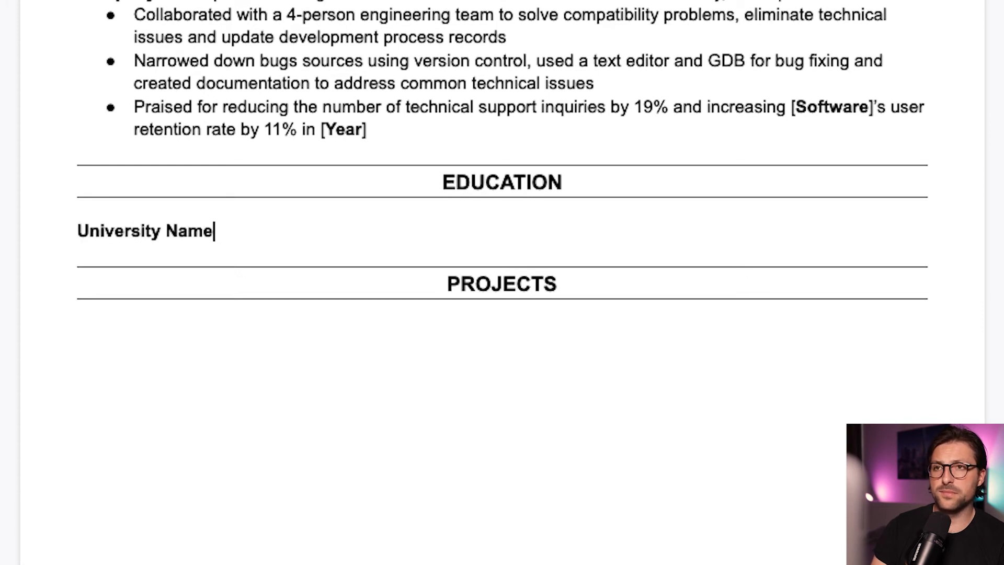
{"action": "type", "text": " | Bachelor of Computer Sc"}
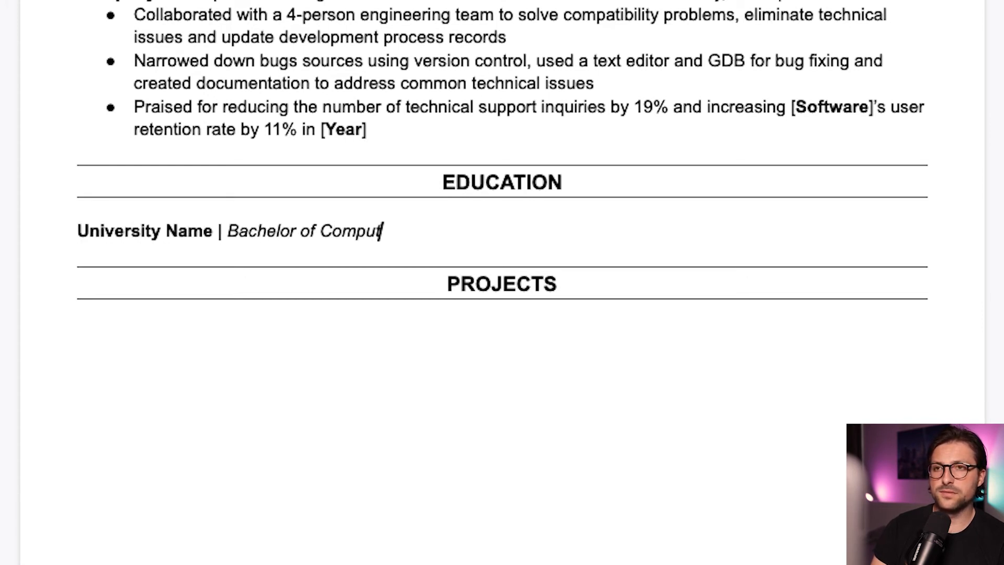
{"action": "type", "text": "ience City, State | 00.0000 - 00.0000"}
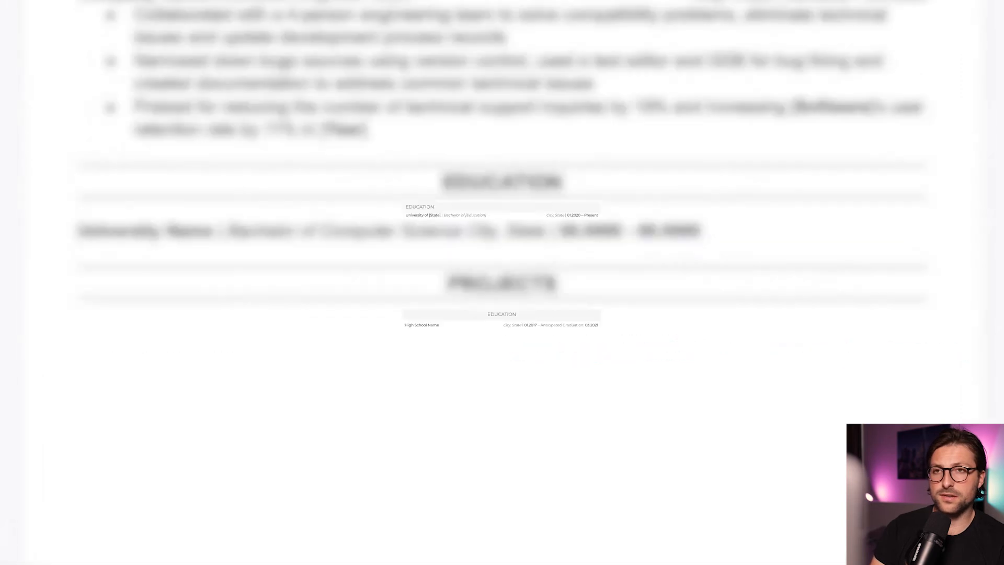
Align "City, State | 00.0000 - 00.0000" on the university line to the right margin with a left tab stop at about 5.4 inches.
{"action": "left_click", "coordinate": [650, 69]}
{"action": "left_click", "coordinate": [669, 94]}
{"action": "left_click_drag", "start_coordinate": [661, 71], "coordinate": [682, 68]}
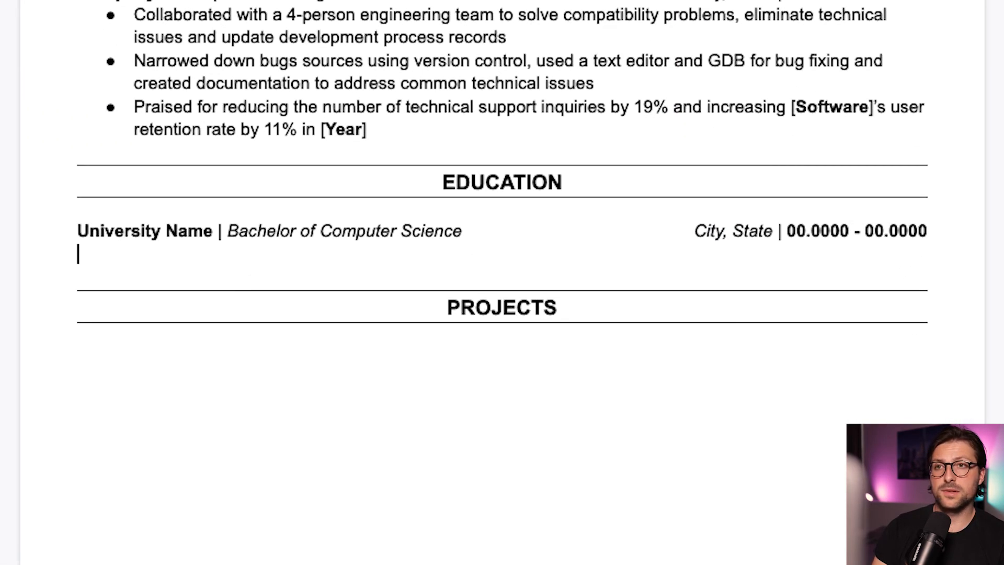
Add bullets: "Minor in Applied Mathematics", "Engineering Summer Program at [Institute]", "Coursework: Machine Learning with Python & Data Mining", "Cumulative GPA: 3.60/4.00".
{"action": "type", "text": "Minor in Applied Mathematics Engineering Summer Program at [Institute] Coursework: Machine Learning with Python & Data Mining Cumulative GPA: 3.60/4.00"}
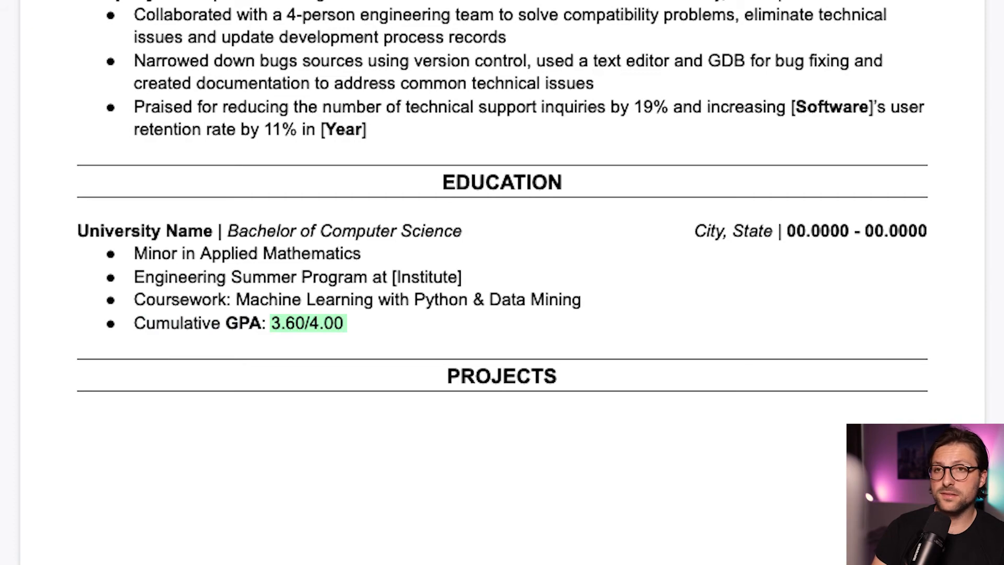
Remove the top and bottom paragraph borders from the PROJECTS heading.
{"action": "left_click_drag", "start_coordinate": [558, 375], "coordinate": [456, 374]}
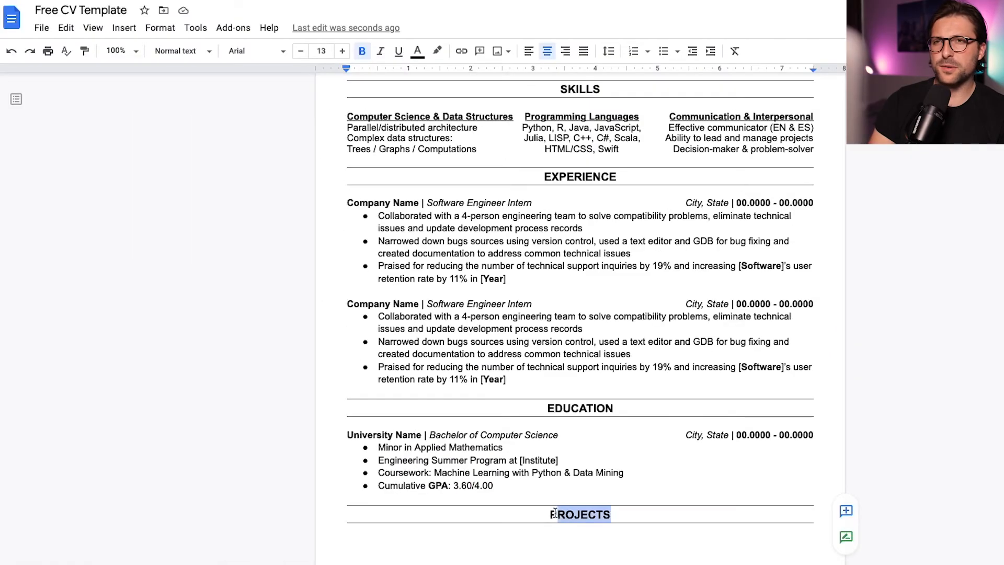
{"action": "left_click_drag", "start_coordinate": [555, 513], "coordinate": [548, 514]}
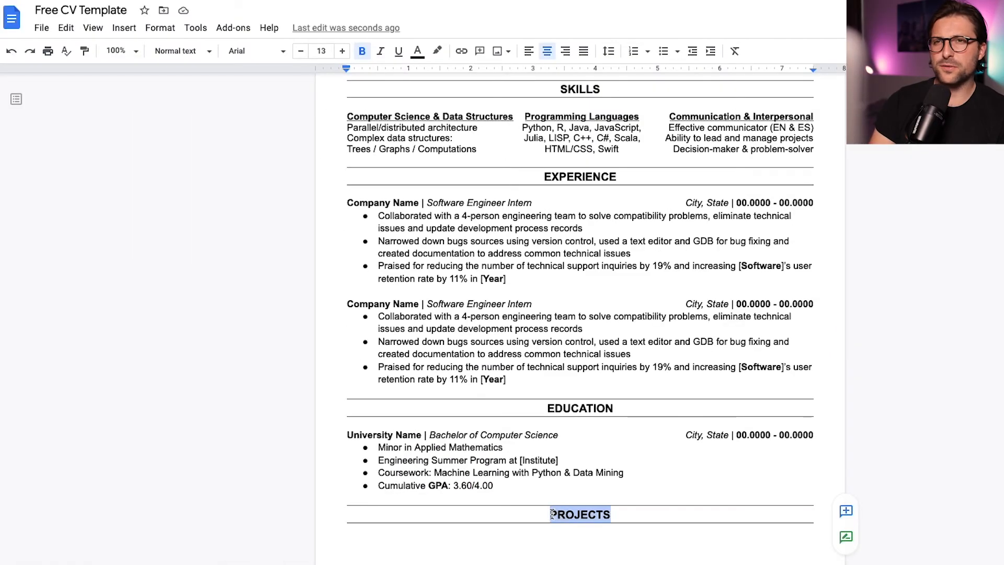
{"action": "left_click", "coordinate": [170, 30]}
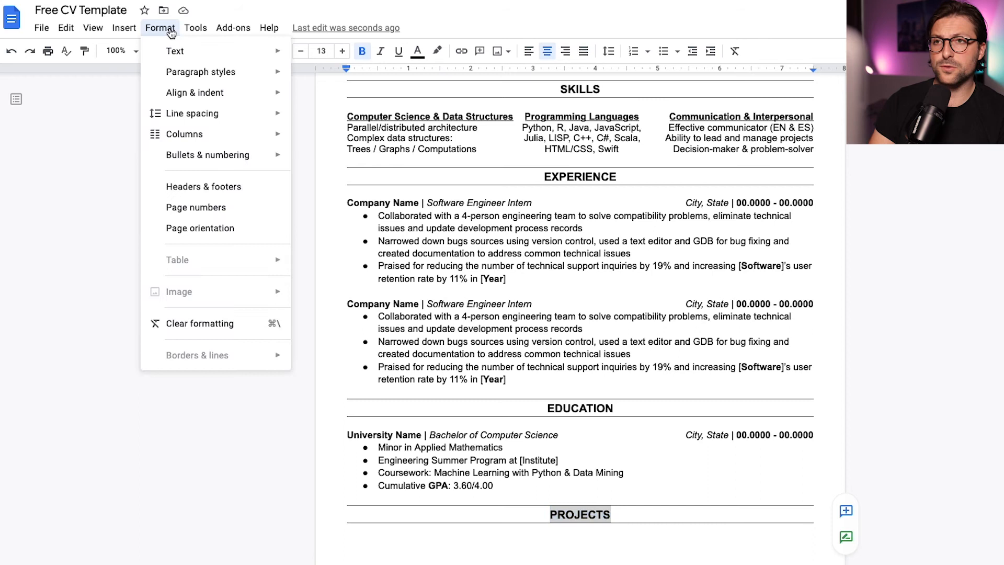
{"action": "mouse_move", "coordinate": [172, 74]}
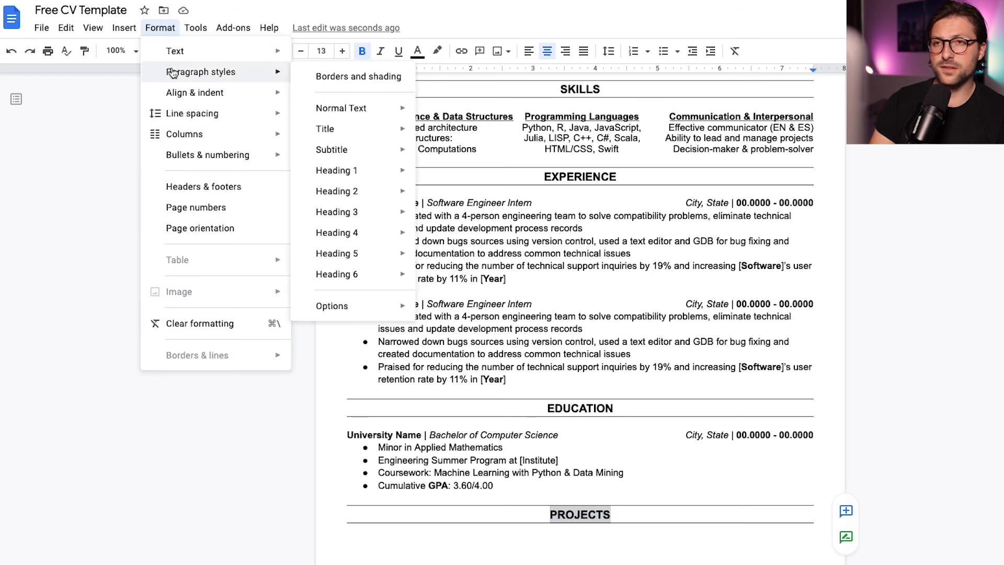
{"action": "left_click", "coordinate": [333, 78]}
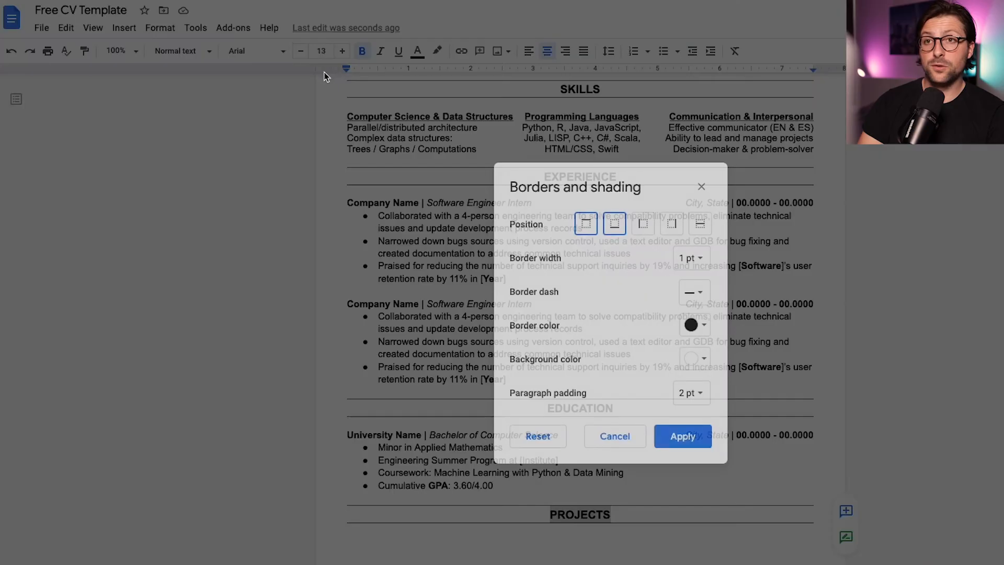
{"action": "left_click", "coordinate": [585, 228]}
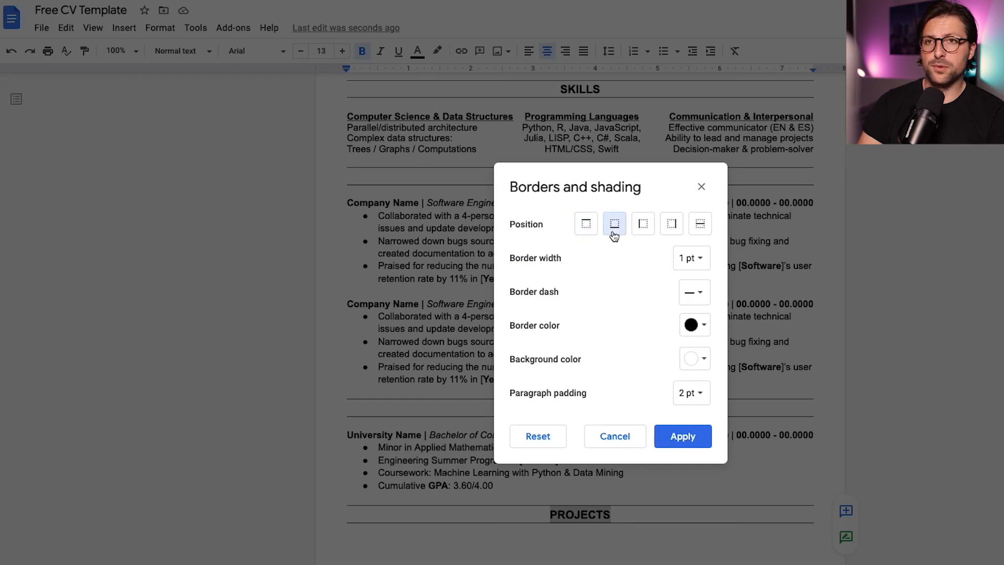
{"action": "left_click", "coordinate": [666, 435]}
Apply a bottom paragraph border to the line holding a period at the start of the second page.
{"action": "left_click", "coordinate": [581, 544]}
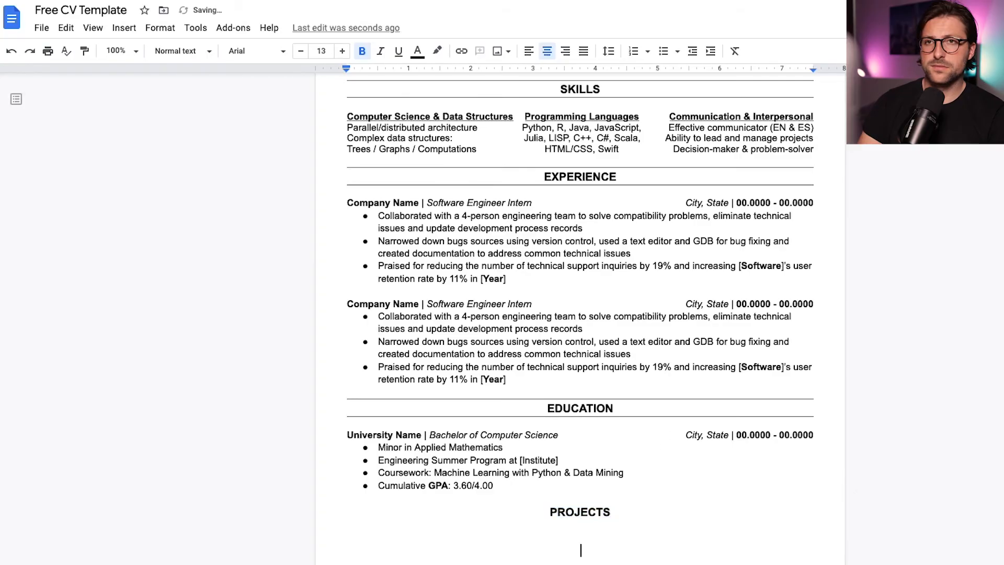
{"action": "scroll", "coordinate": [580, 544], "scroll_direction": "down", "scroll_amount": 1}
{"action": "scroll", "coordinate": [580, 544], "scroll_direction": "down", "scroll_amount": 3}
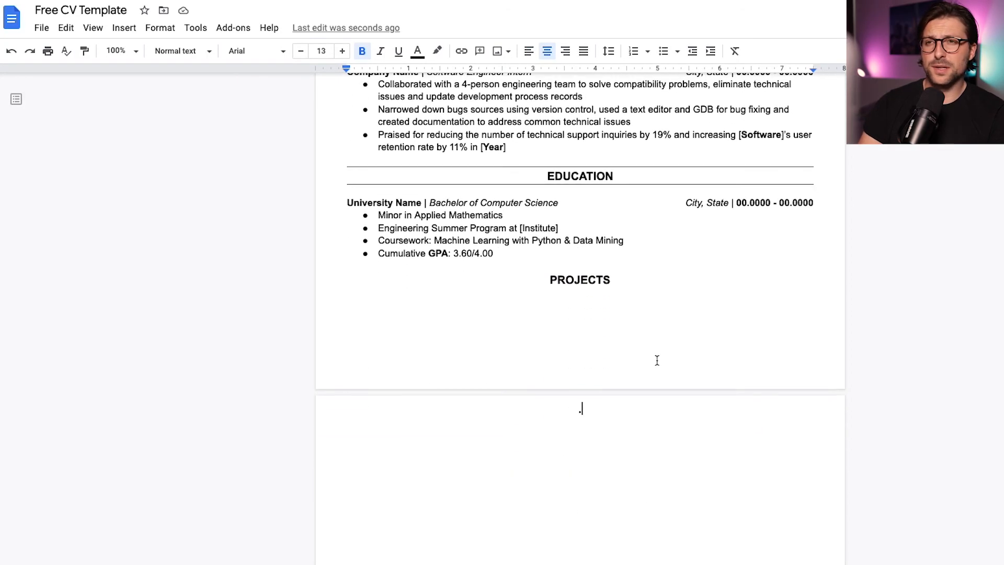
{"action": "left_click", "coordinate": [160, 28]}
{"action": "mouse_move", "coordinate": [202, 70]}
{"action": "left_click", "coordinate": [308, 76]}
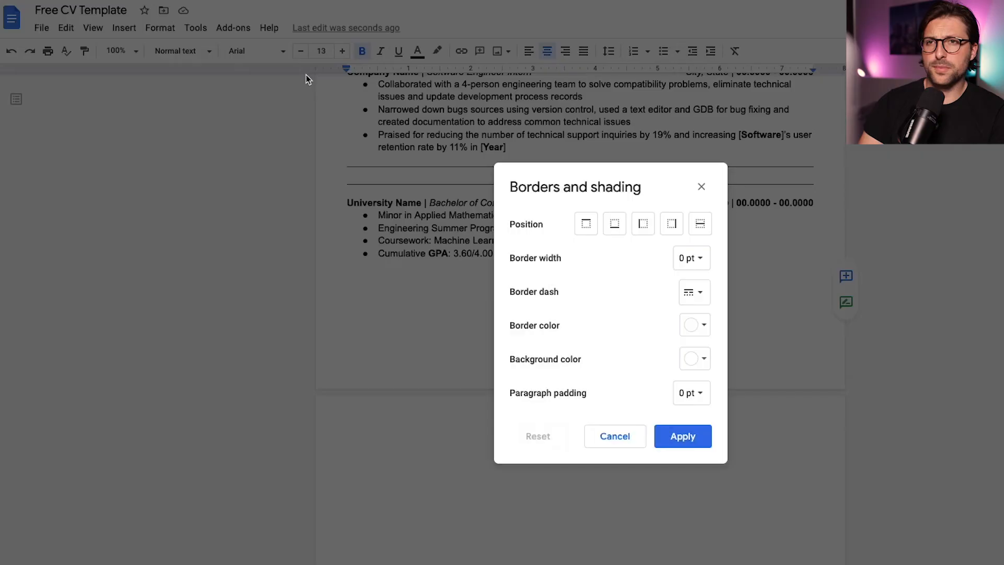
{"action": "left_click", "coordinate": [614, 230]}
{"action": "left_click", "coordinate": [682, 436]}
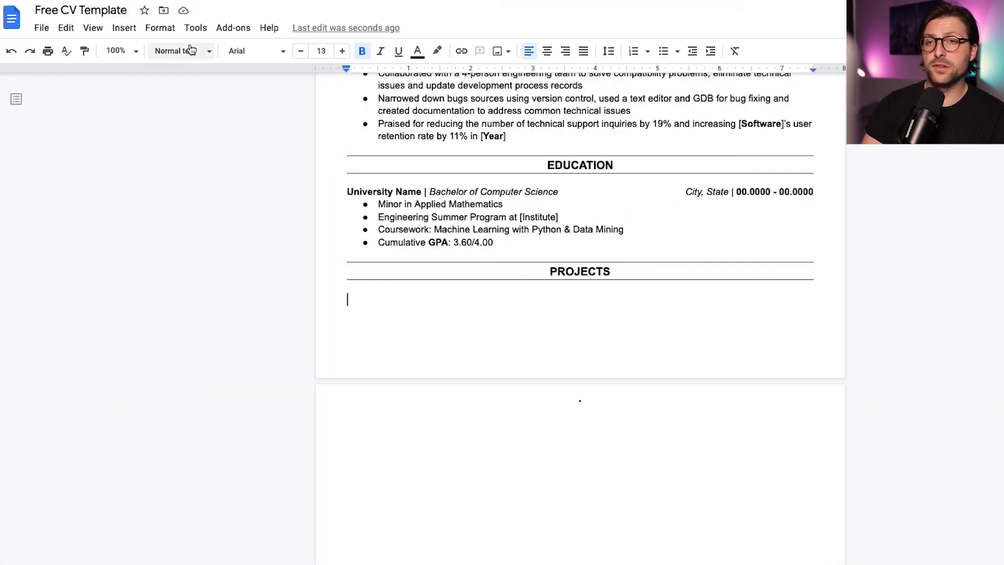
Insert a table with three columns and one row below the PROJECTS heading.
{"action": "left_click", "coordinate": [123, 30]}
{"action": "mouse_move", "coordinate": [130, 74]}
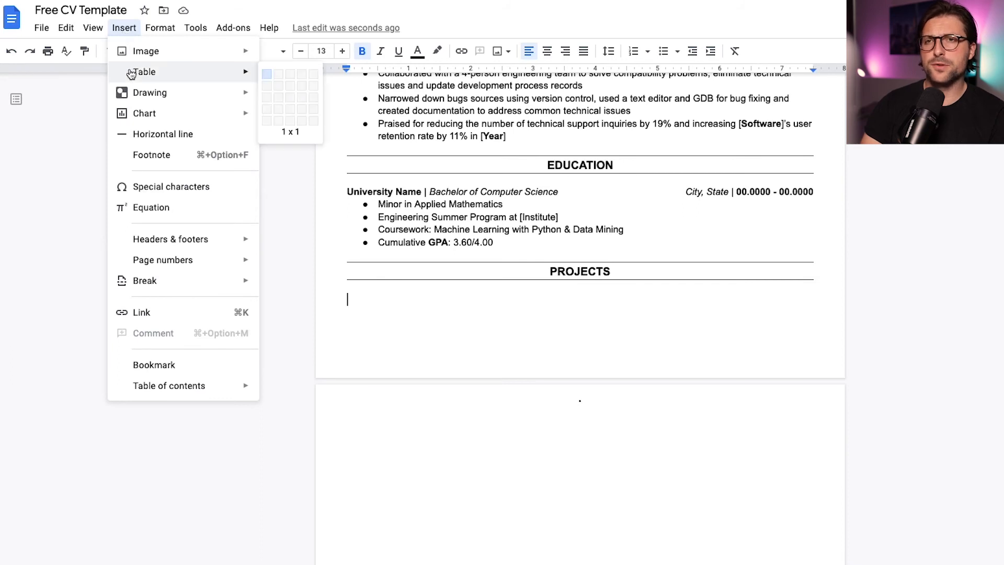
{"action": "left_click", "coordinate": [289, 75]}
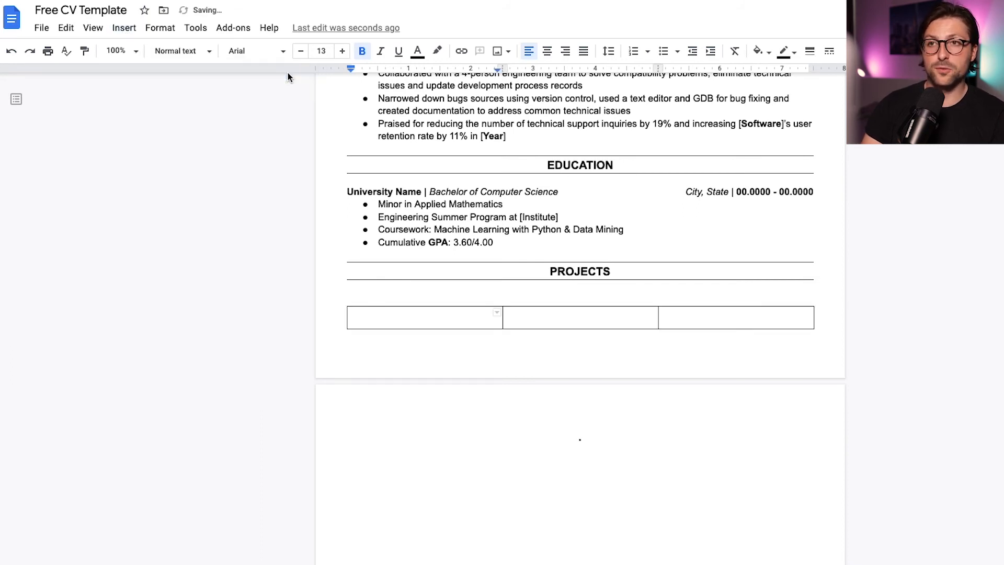
Set the projects table's cell padding to 0 and delete the blank line above the table.
{"action": "left_click_drag", "start_coordinate": [363, 319], "coordinate": [752, 324]}
{"action": "right_click", "coordinate": [754, 325]}
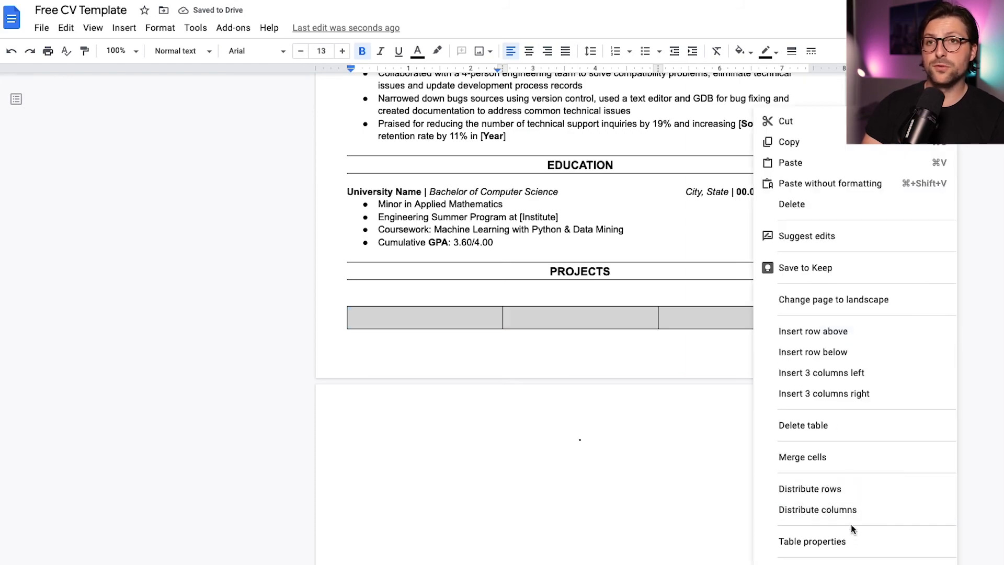
{"action": "left_click", "coordinate": [836, 541]}
{"action": "left_click_drag", "start_coordinate": [720, 312], "coordinate": [749, 320]}
{"action": "key", "text": "BackSpace"}
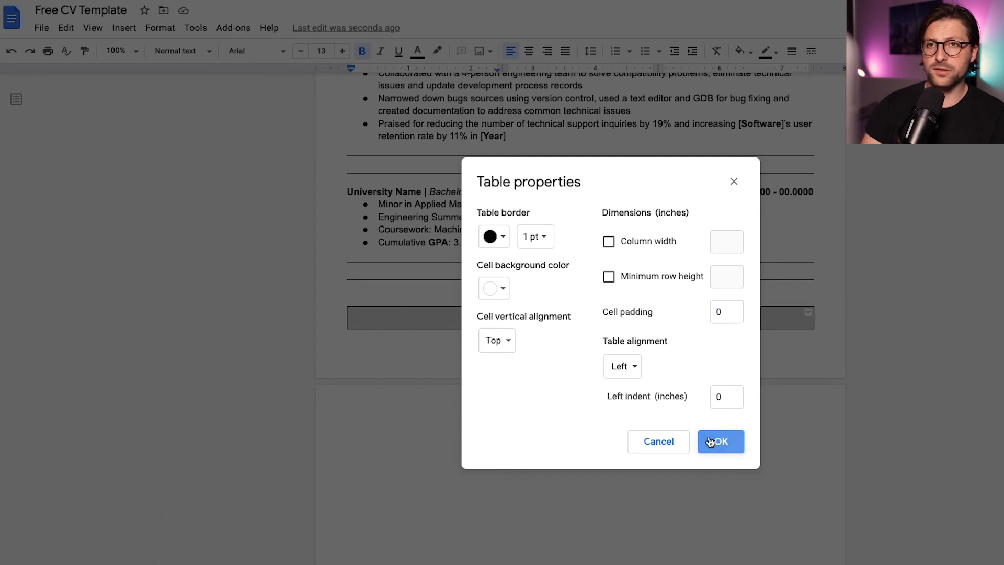
{"action": "left_click", "coordinate": [710, 442]}
{"action": "left_click", "coordinate": [463, 314]}
{"action": "left_click", "coordinate": [461, 300]}
{"action": "key", "text": "Delete"}
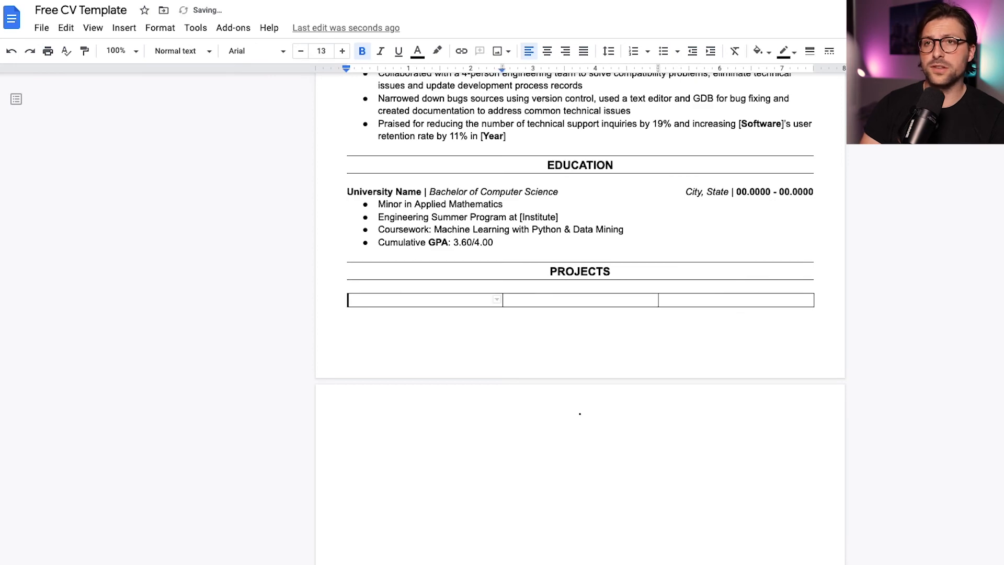
Fill the first cell with bold underlined "Whiskey Quality Test Project" and "Built an interface to predict the quality of 100 types of whiskey".
{"action": "type", "text": "Wh"}
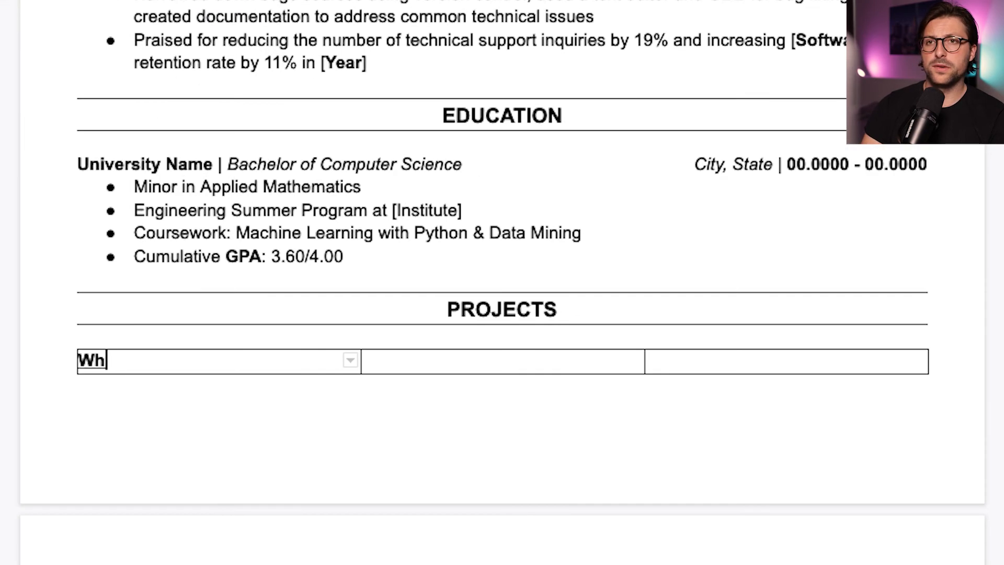
{"action": "type", "text": "iskey Quality Test Project"}
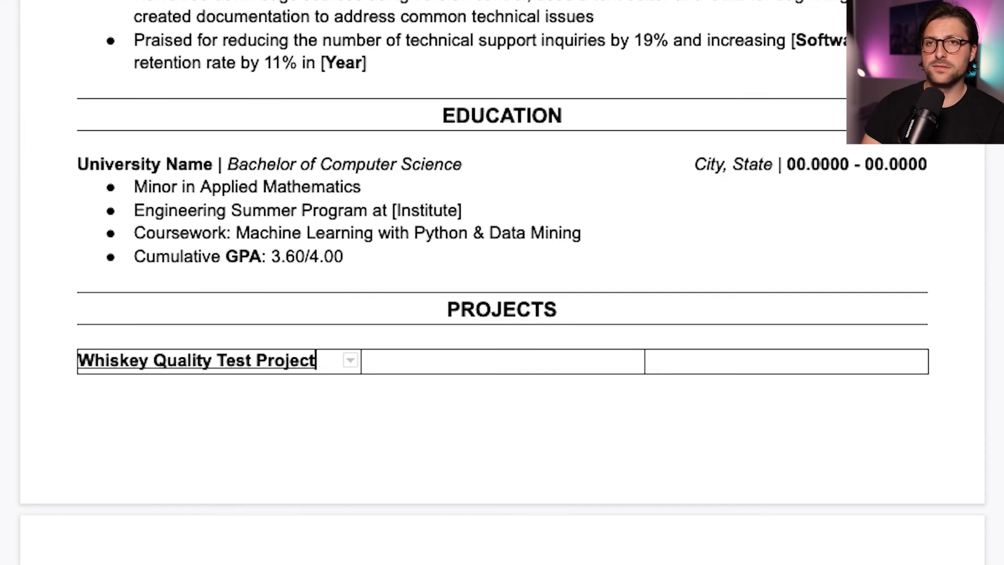
{"action": "key", "text": "Return"}
{"action": "type", "text": "Built an interface to pr"}
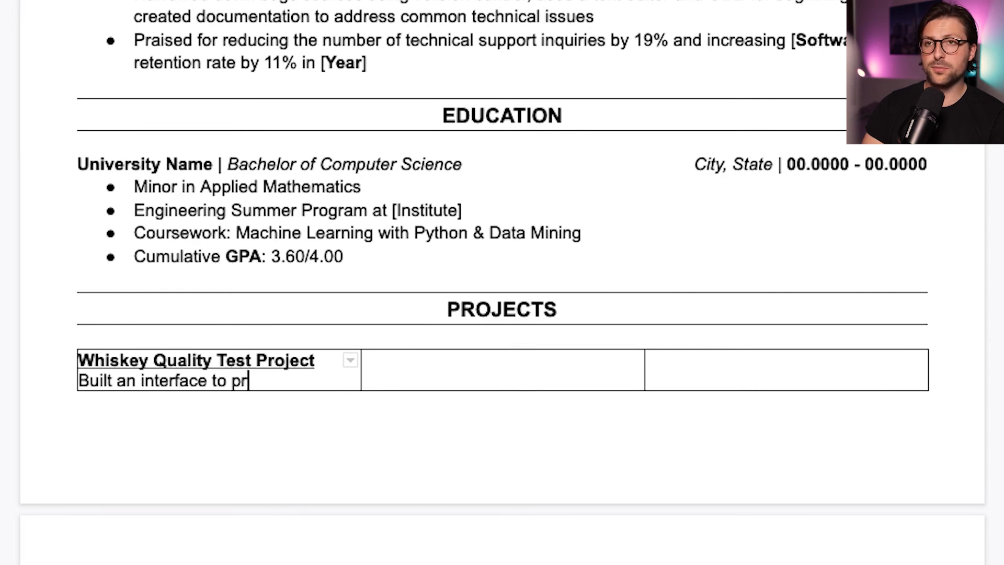
{"action": "type", "text": "edict the quality of 100 "}
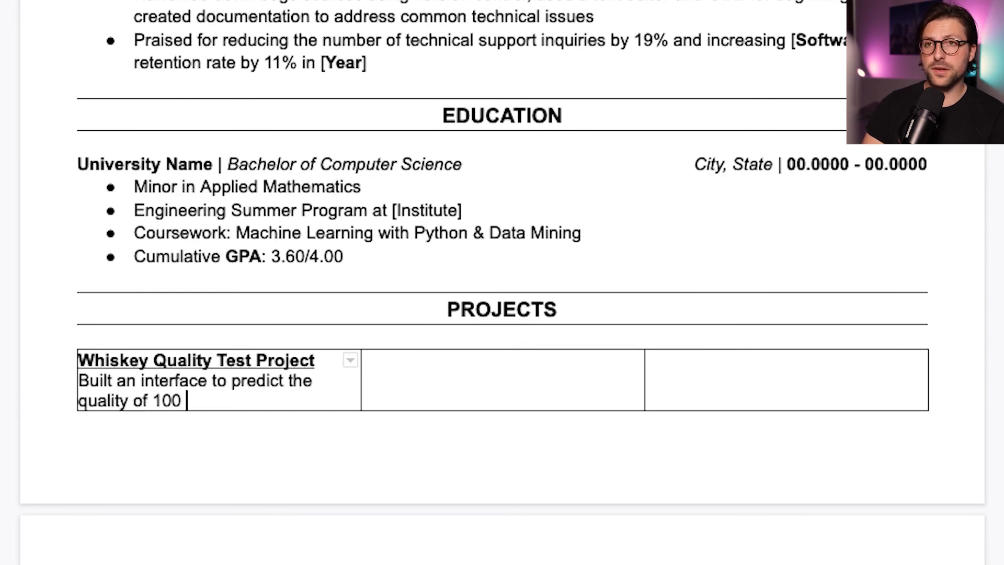
{"action": "type", "text": "types of whiskey"}
{"action": "key", "text": "Tab"}
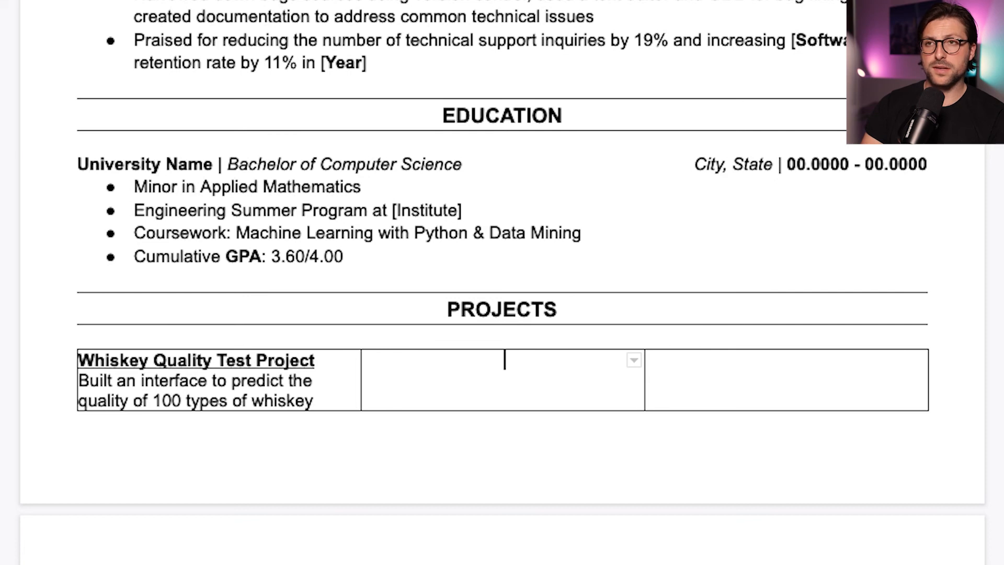
Fill the middle cell, centered, with bold underlined "Crypto Price Predictor Project" and "Created a price predictor to help predict Dogecoin prices using data".
{"action": "type", "text": "Crypto Price Pred"}
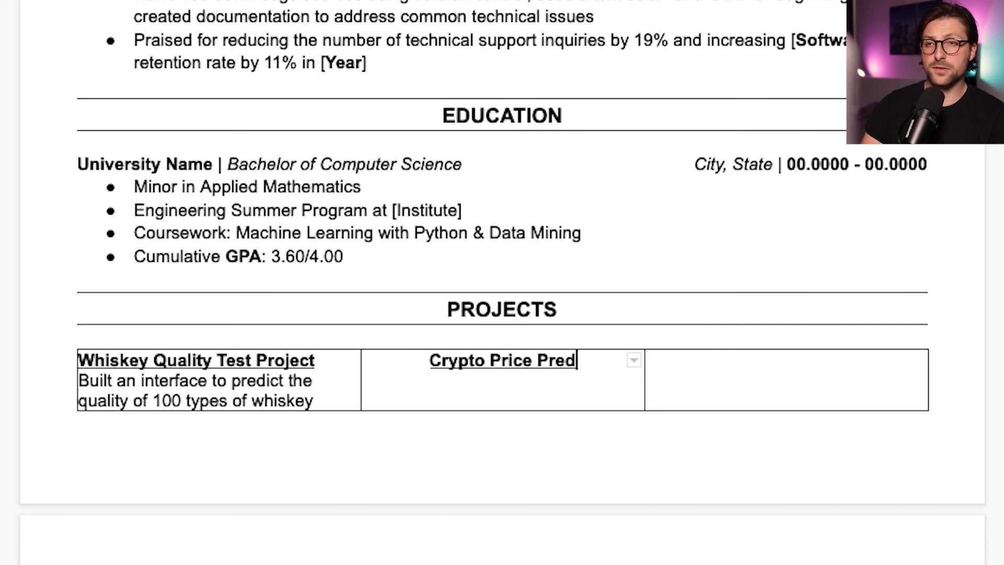
{"action": "type", "text": "ictor Project"}
{"action": "key", "text": "Return"}
{"action": "type", "text": "Created a"}
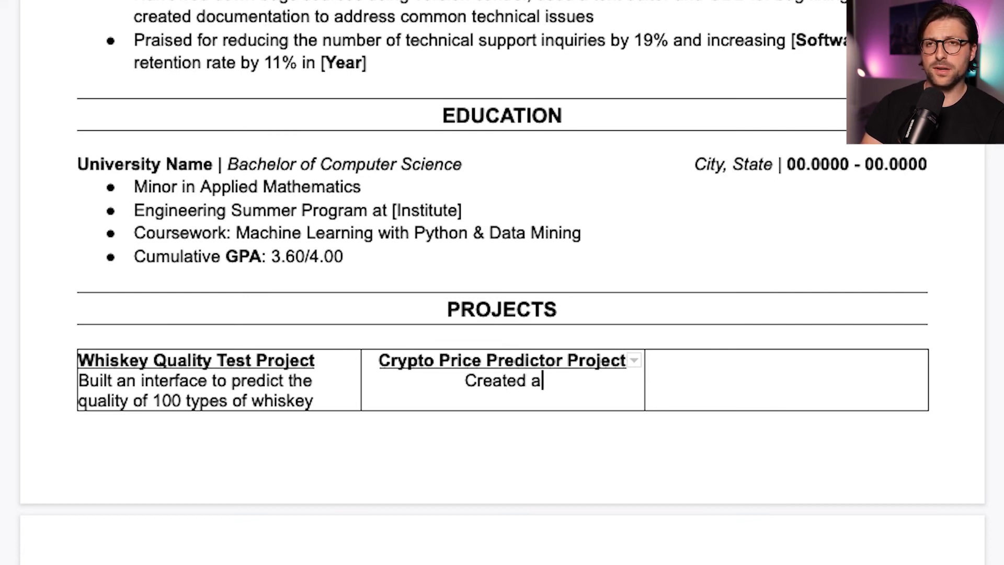
{"action": "type", "text": " price predictor to hel"}
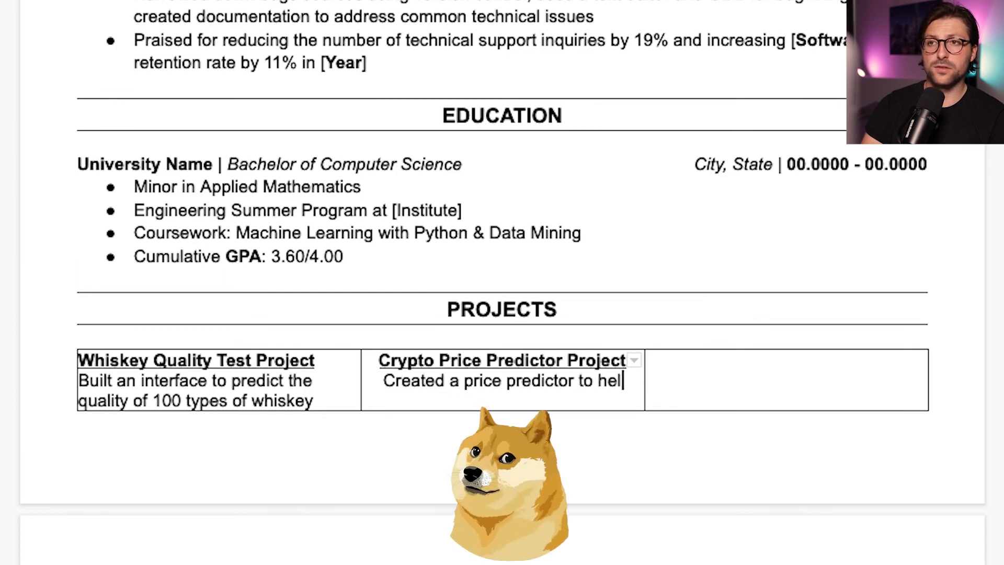
{"action": "type", "text": "p predict Dogecoin pr"}
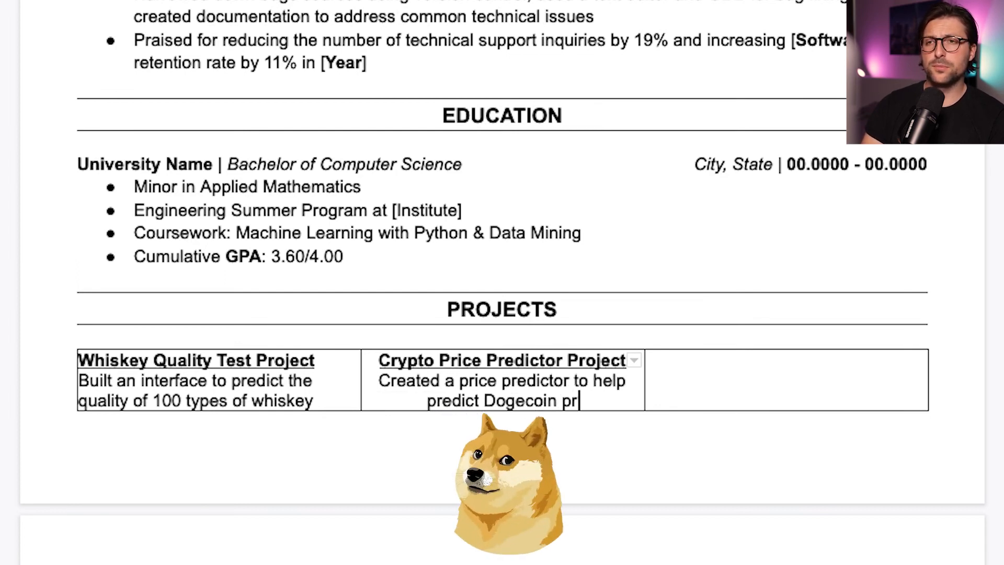
{"action": "type", "text": "ices using data"}
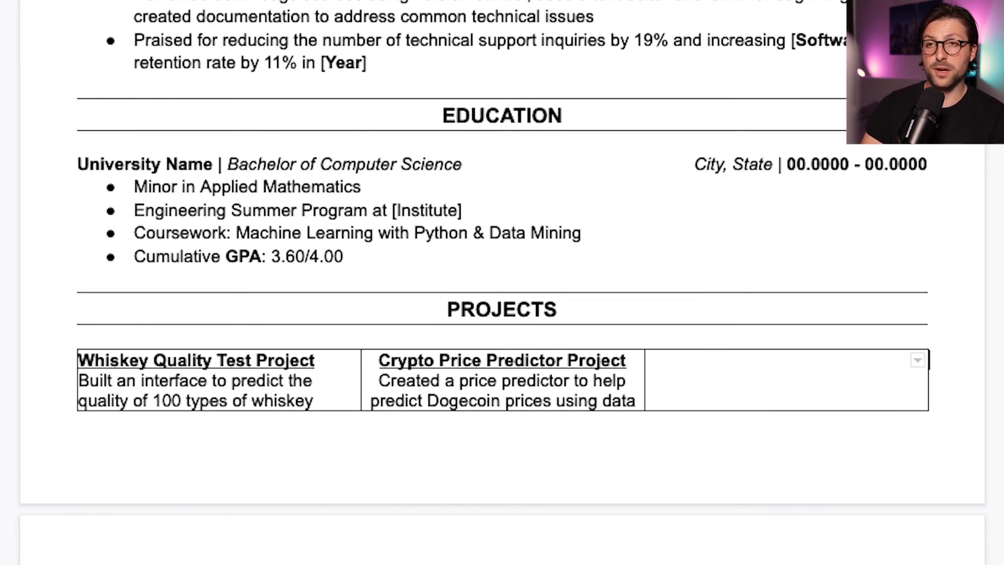
Fill the last cell, right-aligned, with bold underlined "Project at [University Name]" and "Developed data mining algorithms for a group of marketing students".
{"action": "type", "text": "Project at [University Nam"}
{"action": "key", "text": "Return"}
{"action": "type", "text": "Developed data mining algorithms for a group of marketing students"}
Make the borders of all three projects table cells invisible by reducing their border width.
{"action": "left_click_drag", "start_coordinate": [901, 377], "coordinate": [402, 384]}
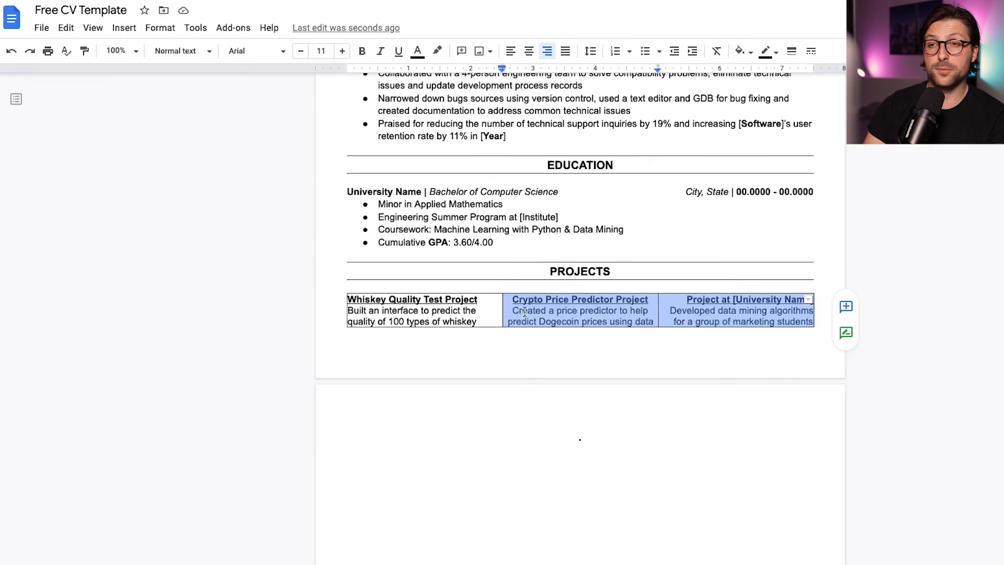
{"action": "left_click_drag", "start_coordinate": [525, 312], "coordinate": [486, 313]}
{"action": "left_click", "coordinate": [791, 51]}
{"action": "left_click", "coordinate": [791, 73]}
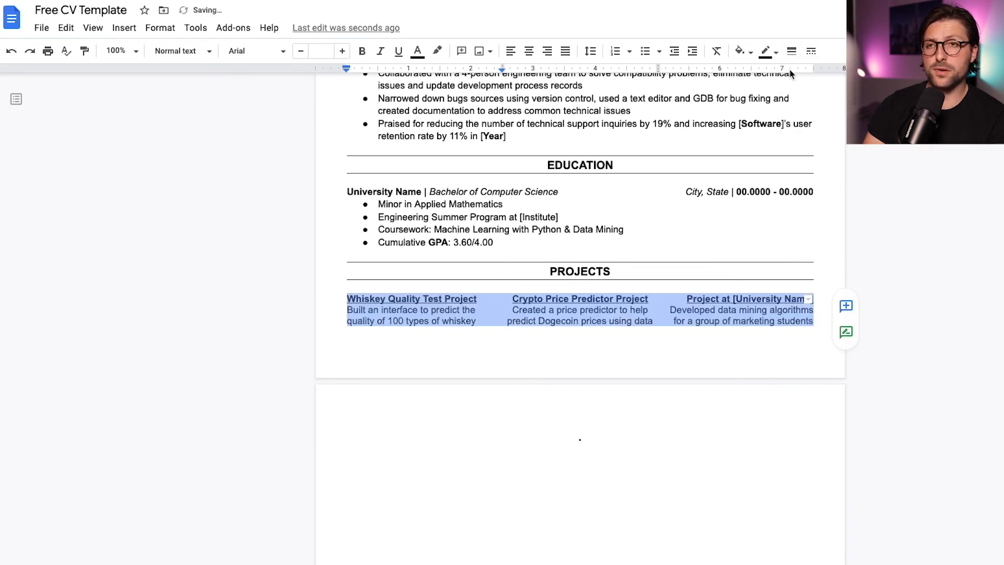
Deselect the projects table and rename the document to "Name Surname Resume".
{"action": "left_click", "coordinate": [653, 435]}
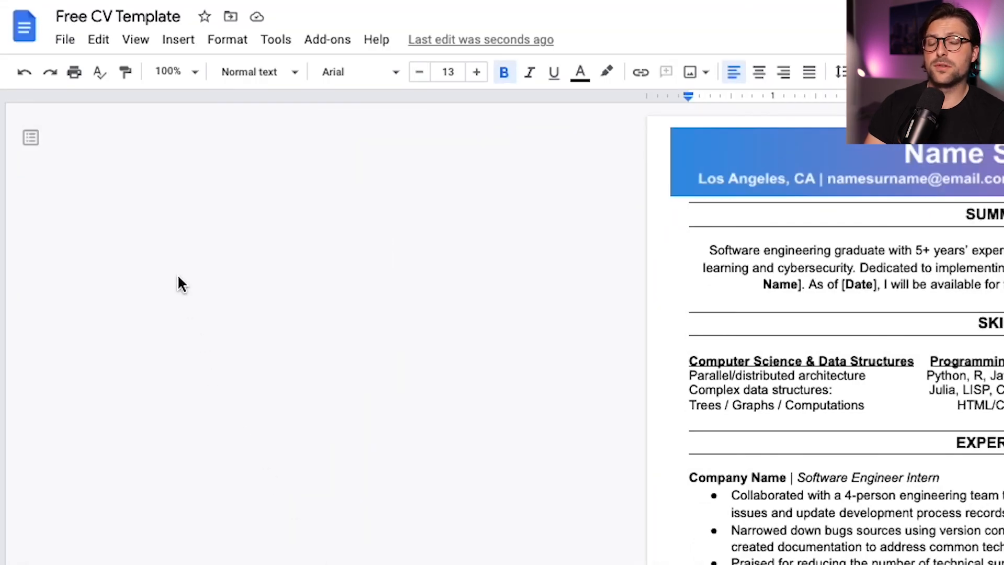
{"action": "left_click", "coordinate": [136, 22]}
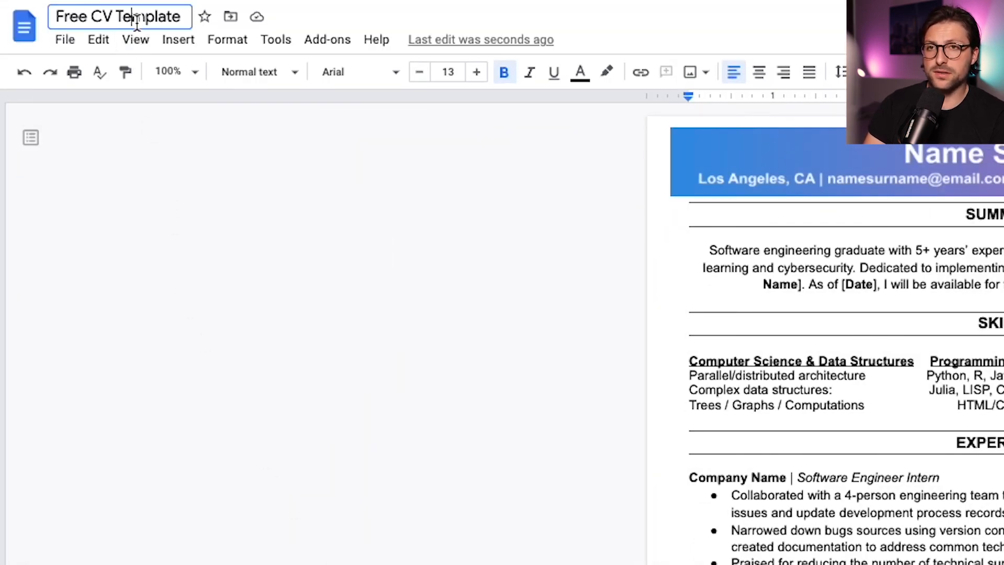
{"action": "key", "text": "super+a"}
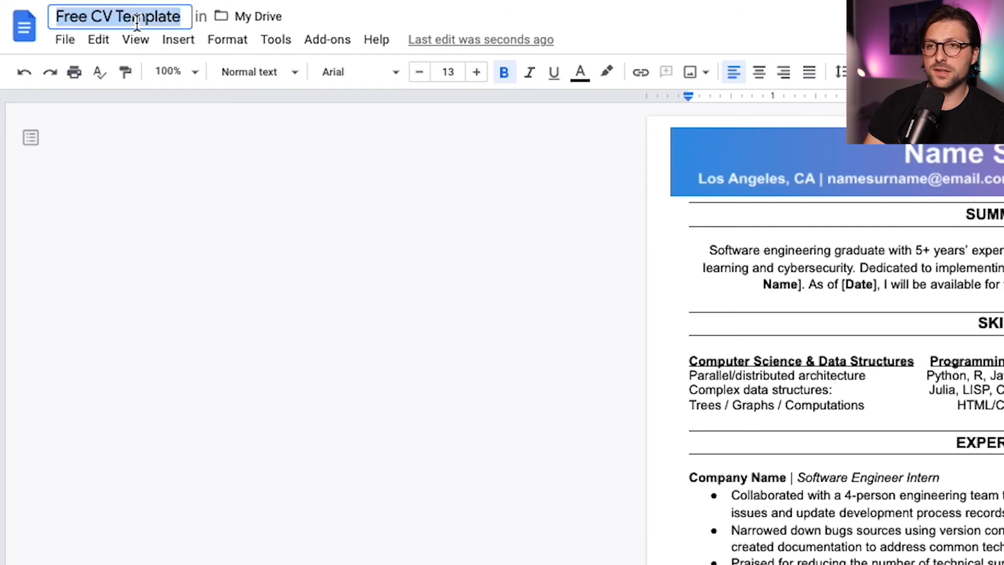
{"action": "type", "text": "Name Su"}
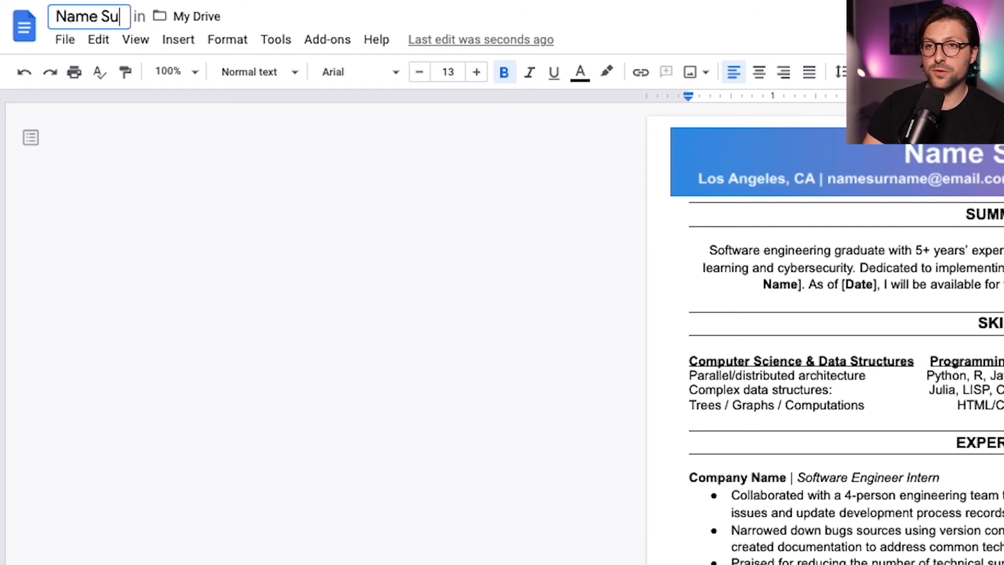
{"action": "type", "text": "rname Resume"}
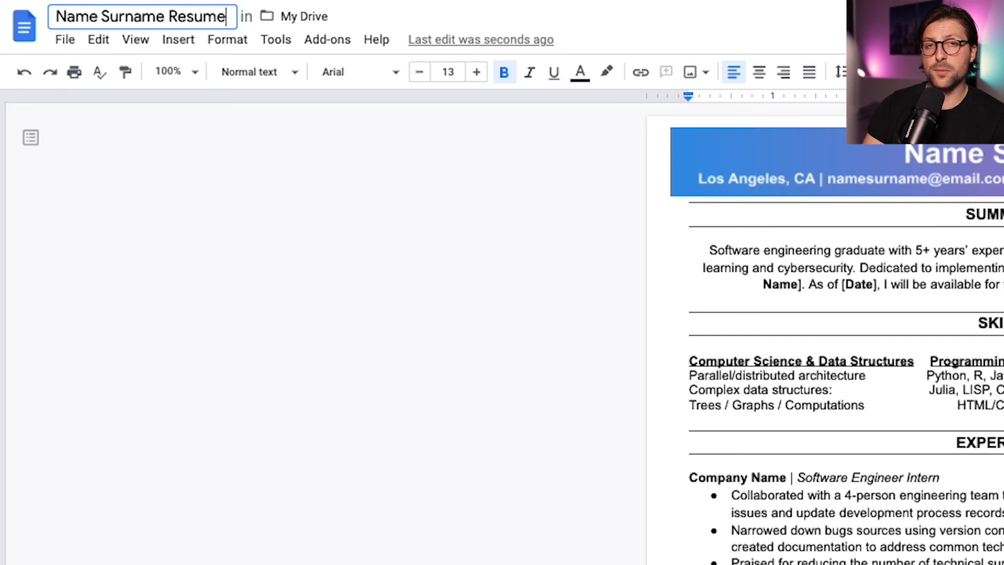
{"action": "key", "text": "Return"}
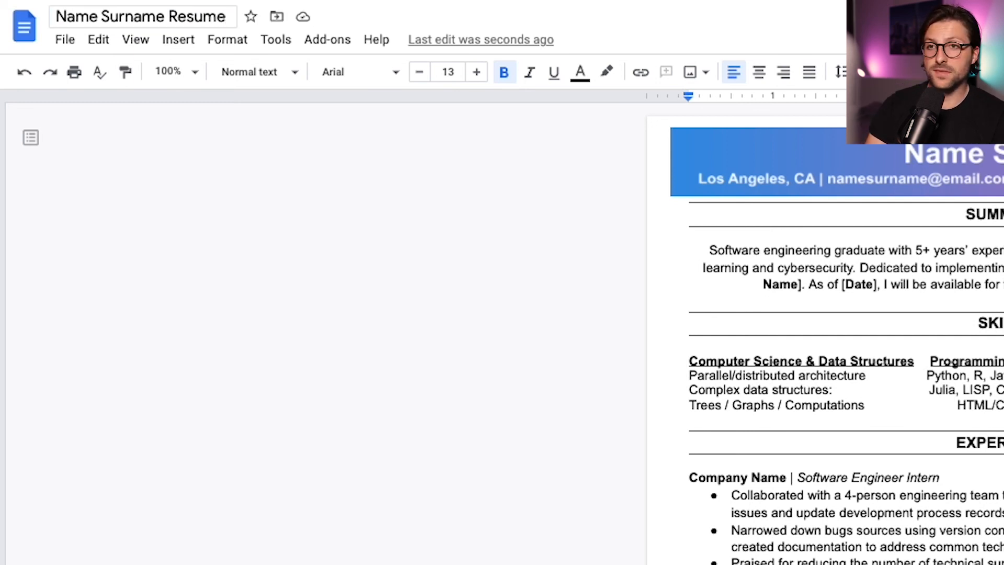
Download the finished resume as a PDF Document (.pdf).
{"action": "left_click", "coordinate": [67, 43]}
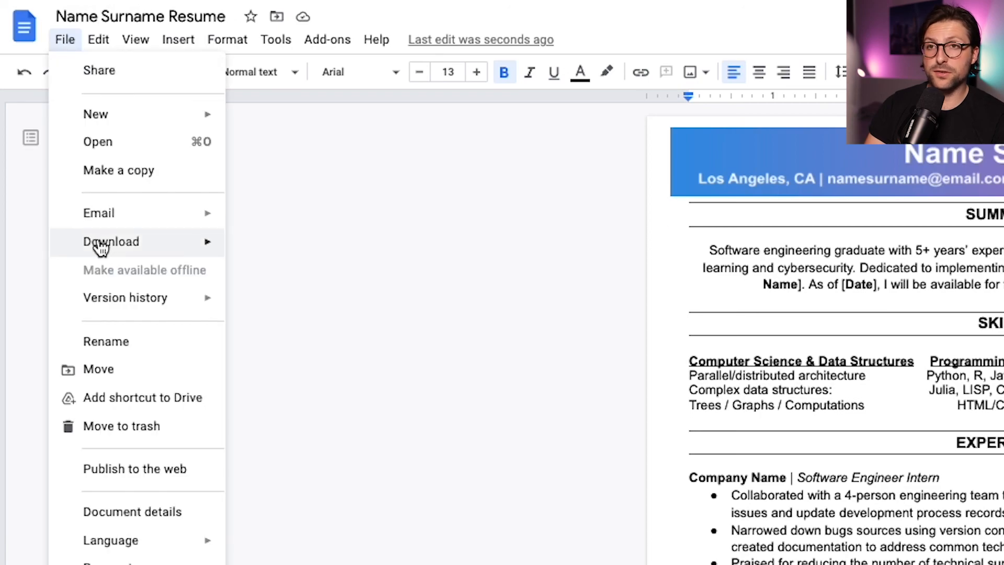
{"action": "mouse_move", "coordinate": [101, 250]}
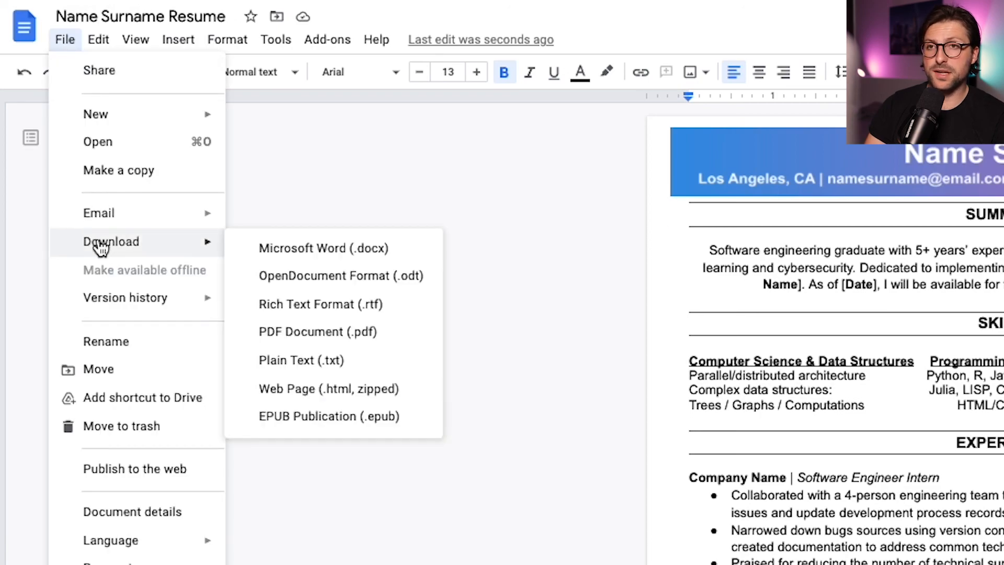
{"action": "left_click", "coordinate": [278, 339]}
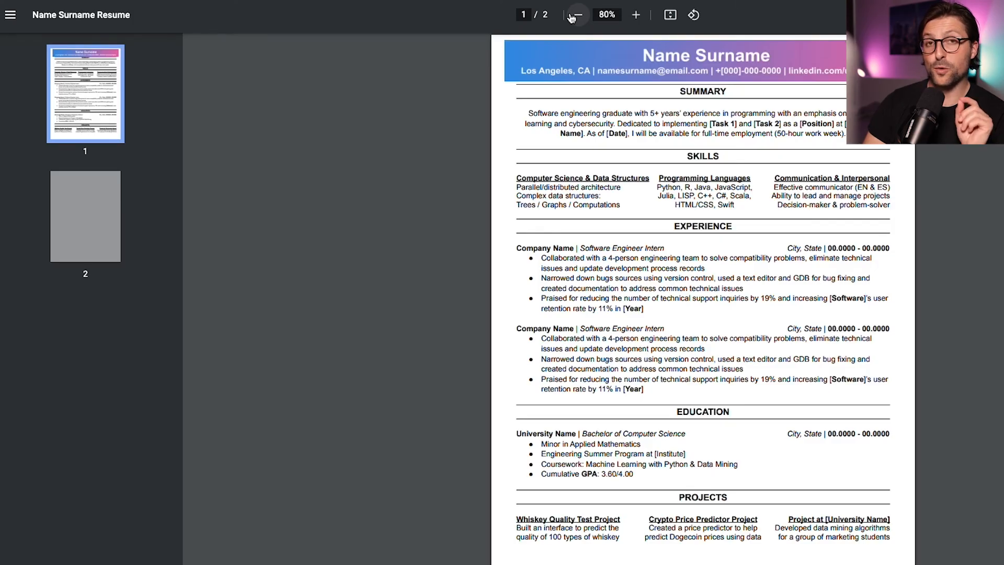